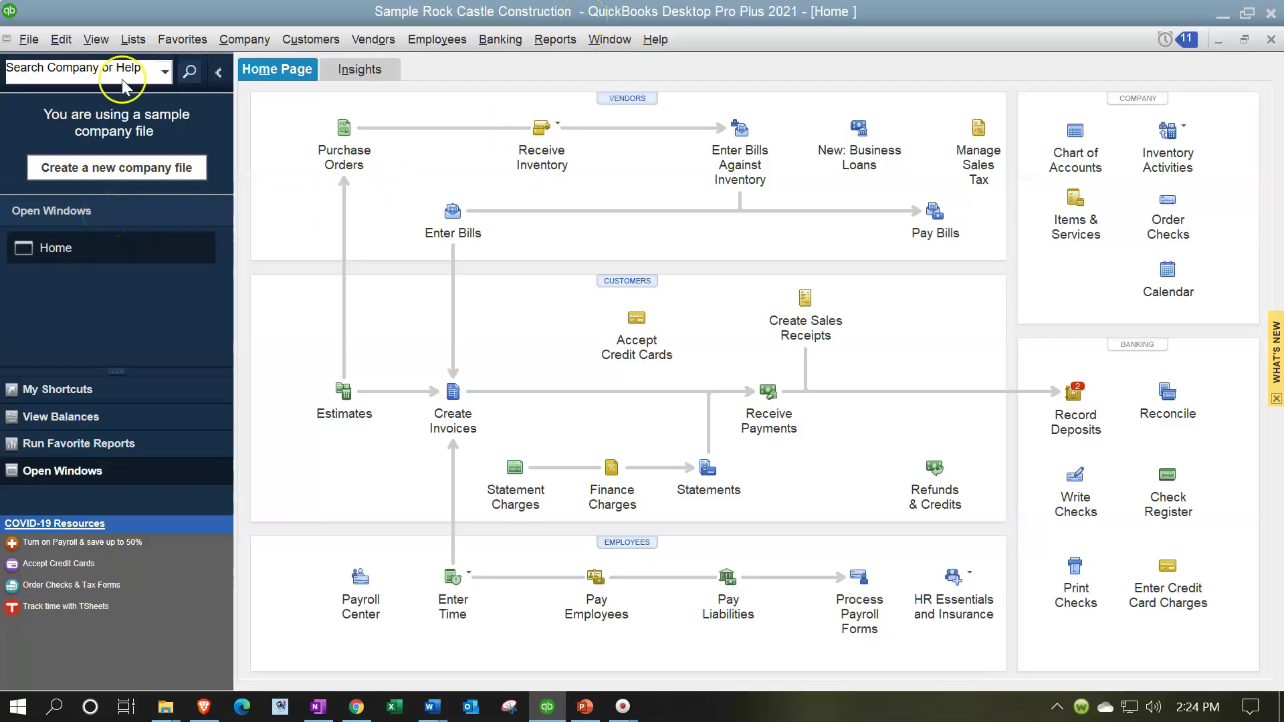
Step: Show the Open Window List and open Rock Castle Construction's Chart of Accounts from the Lists menu
click(96, 39)
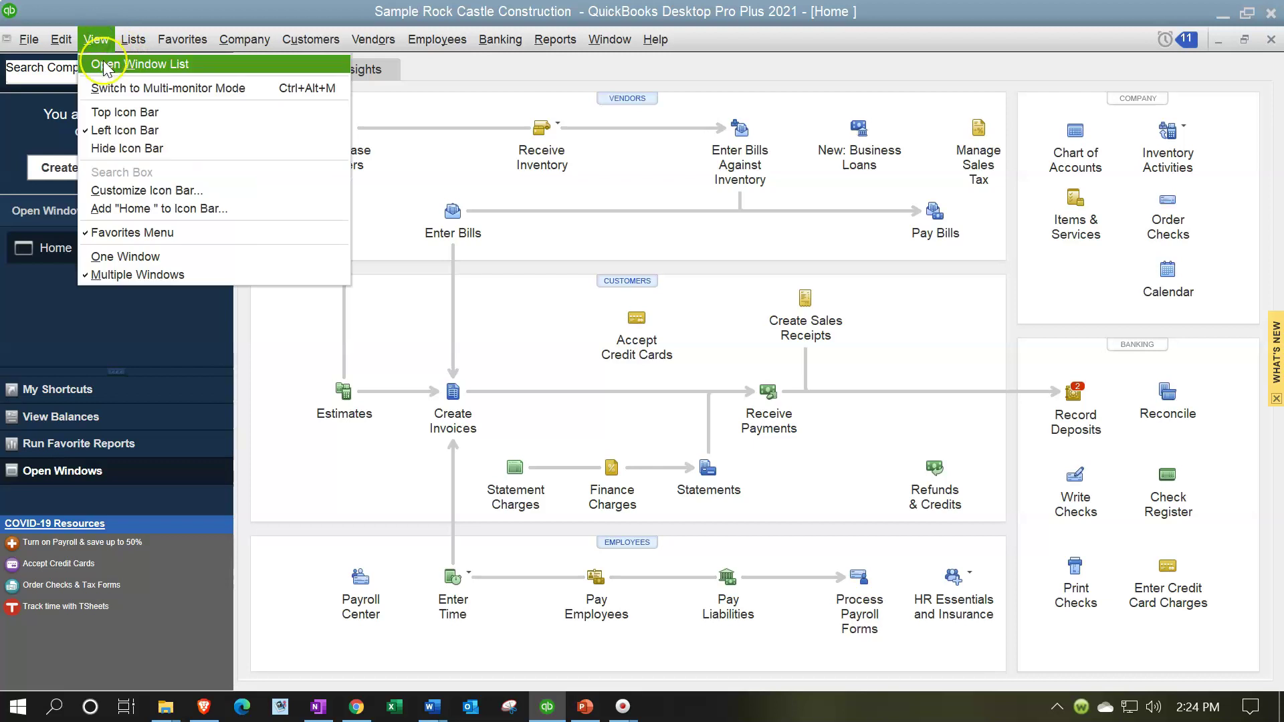
click(105, 65)
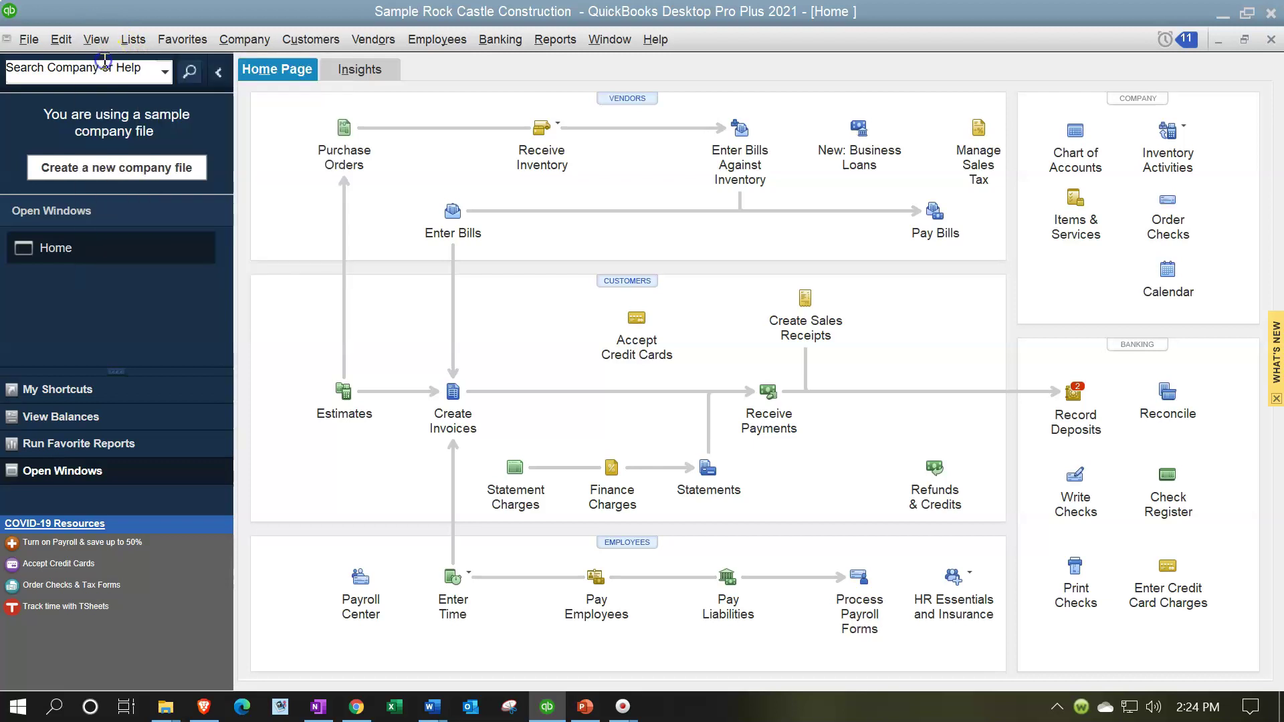
click(134, 42)
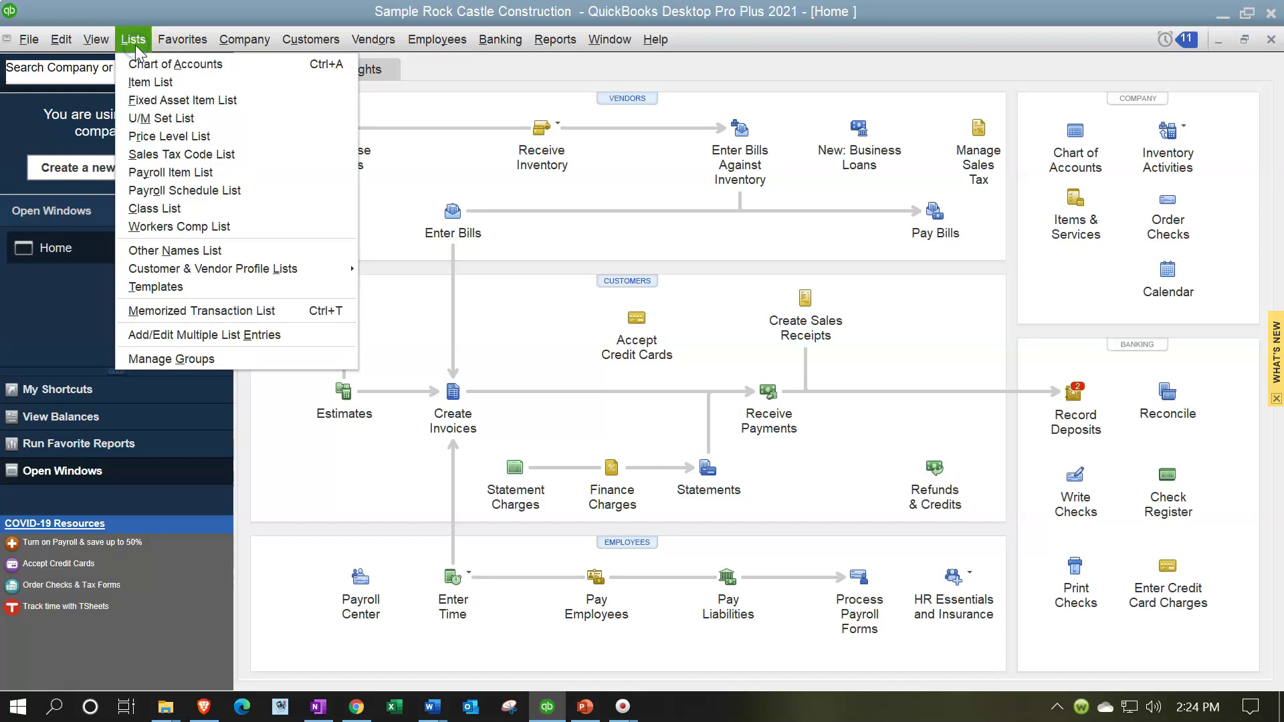
click(144, 67)
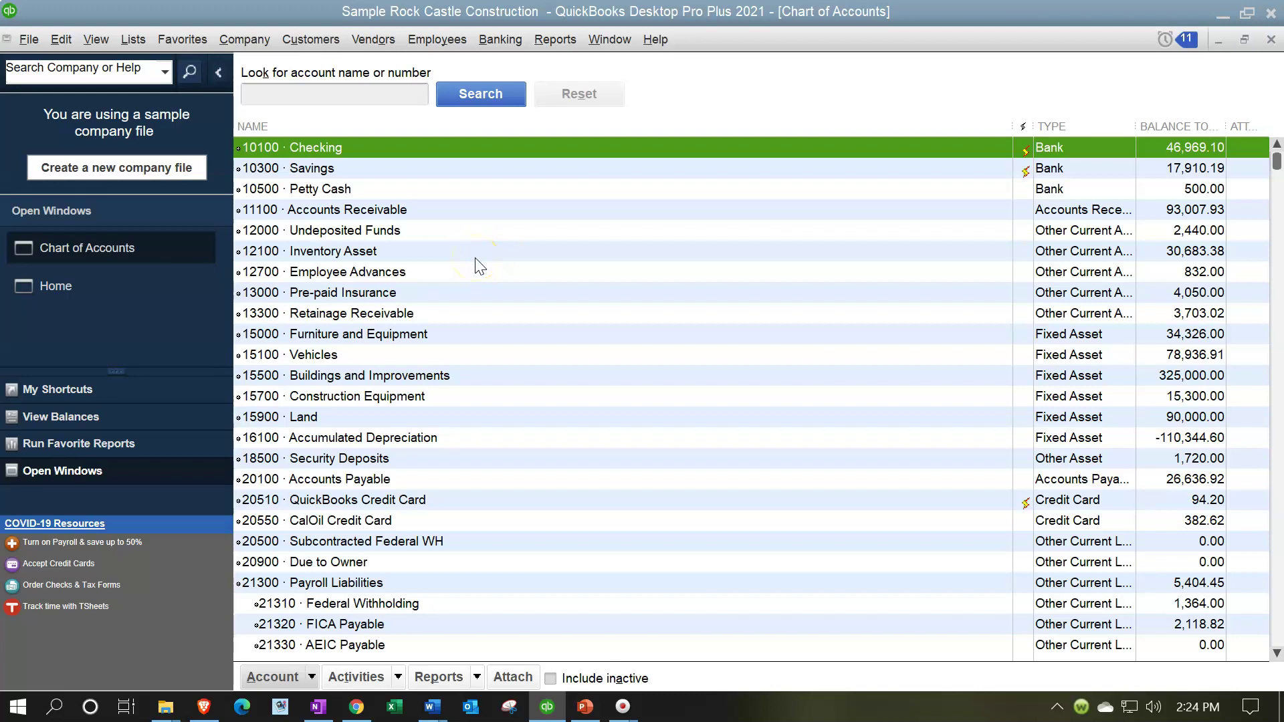
click(69, 39)
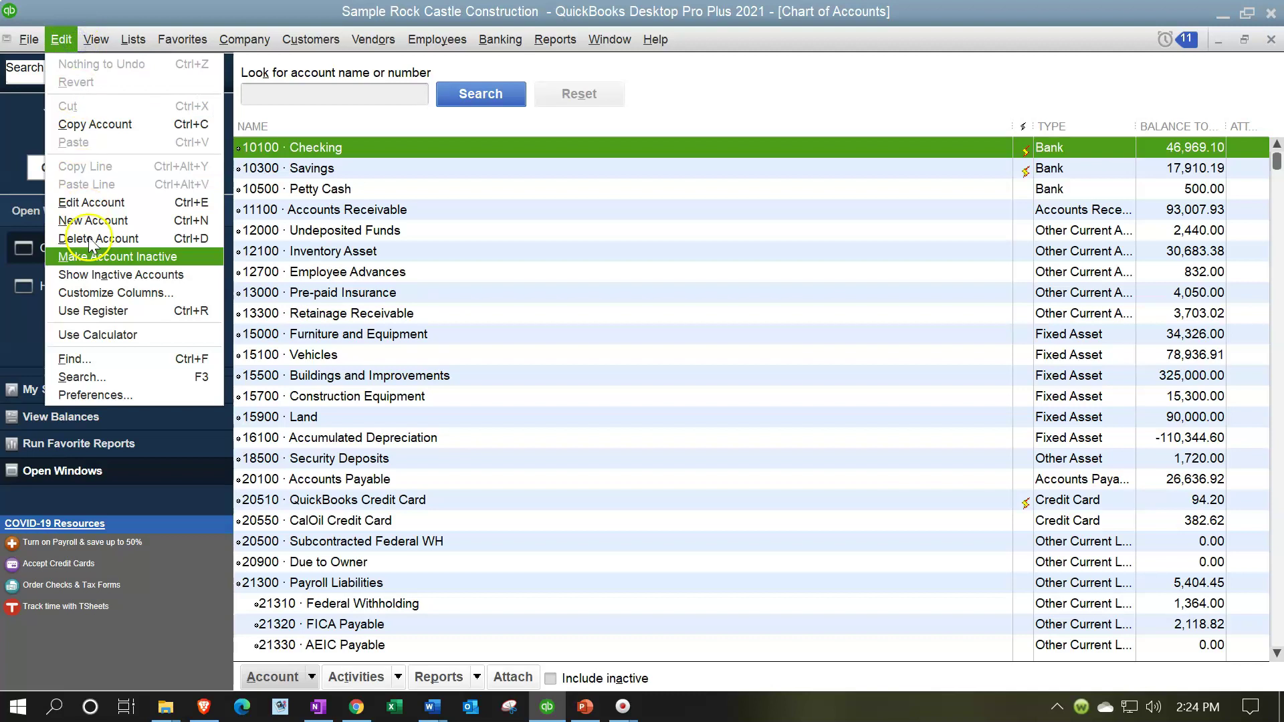
click(129, 395)
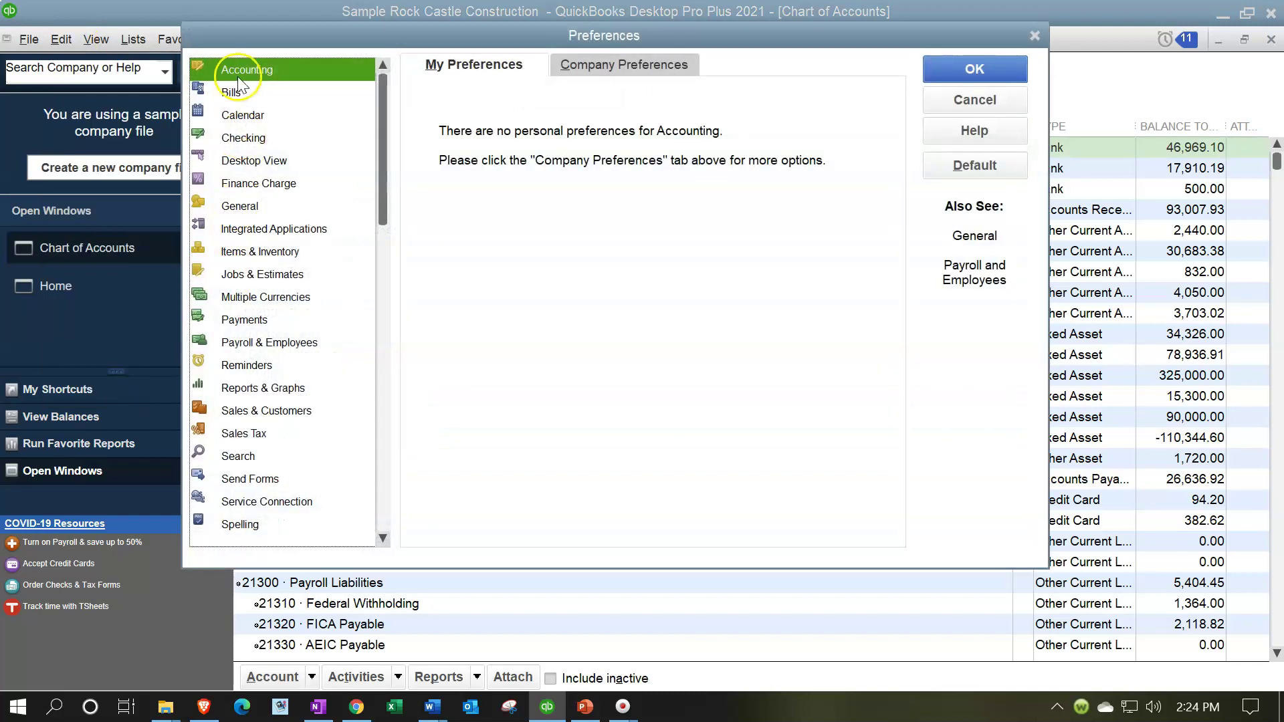
click(583, 65)
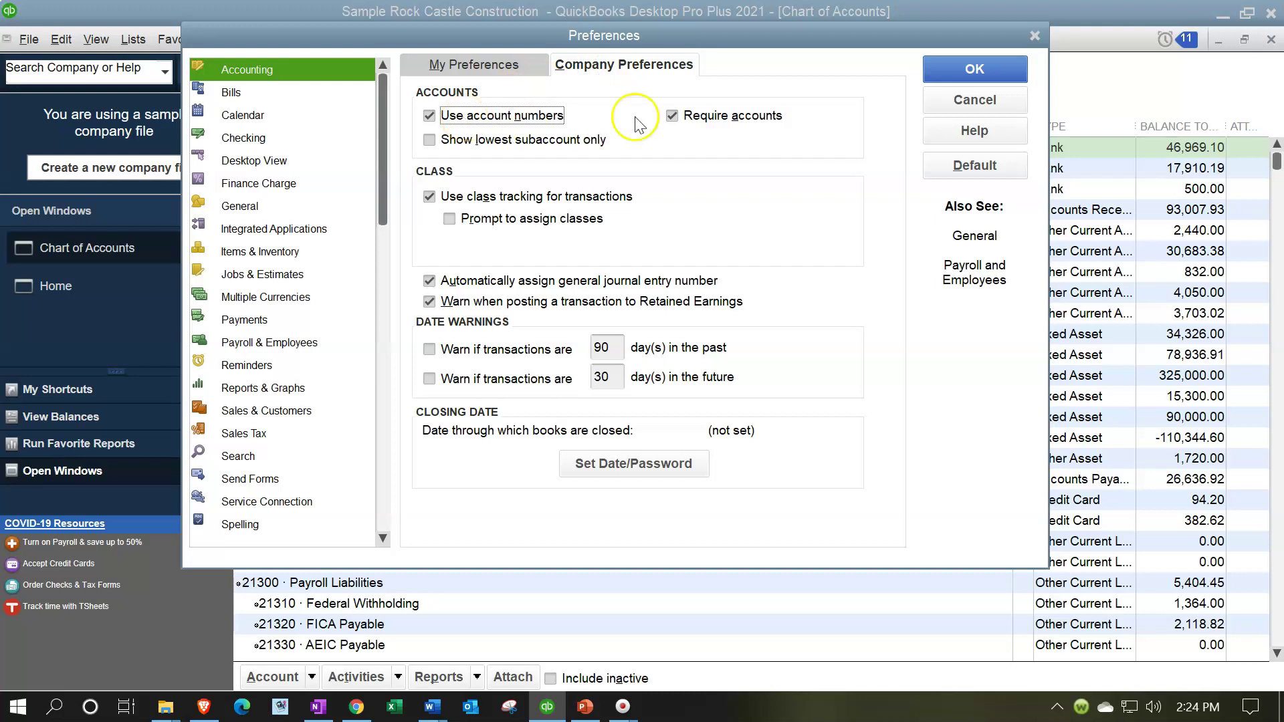
click(963, 70)
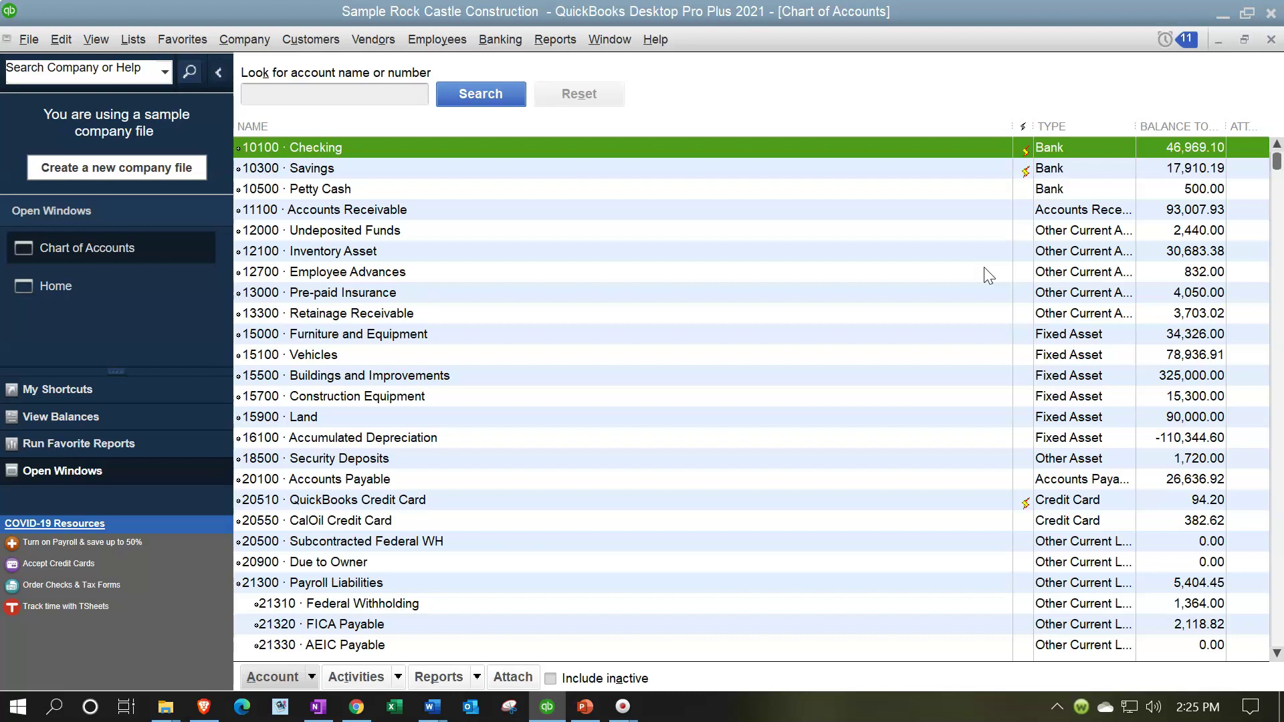
Step: Run Profit & Loss Standard for 01/01/2025 to 12/31/2025 and review it (Total Income 449,657.14)
click(561, 41)
mouse_move(613, 182)
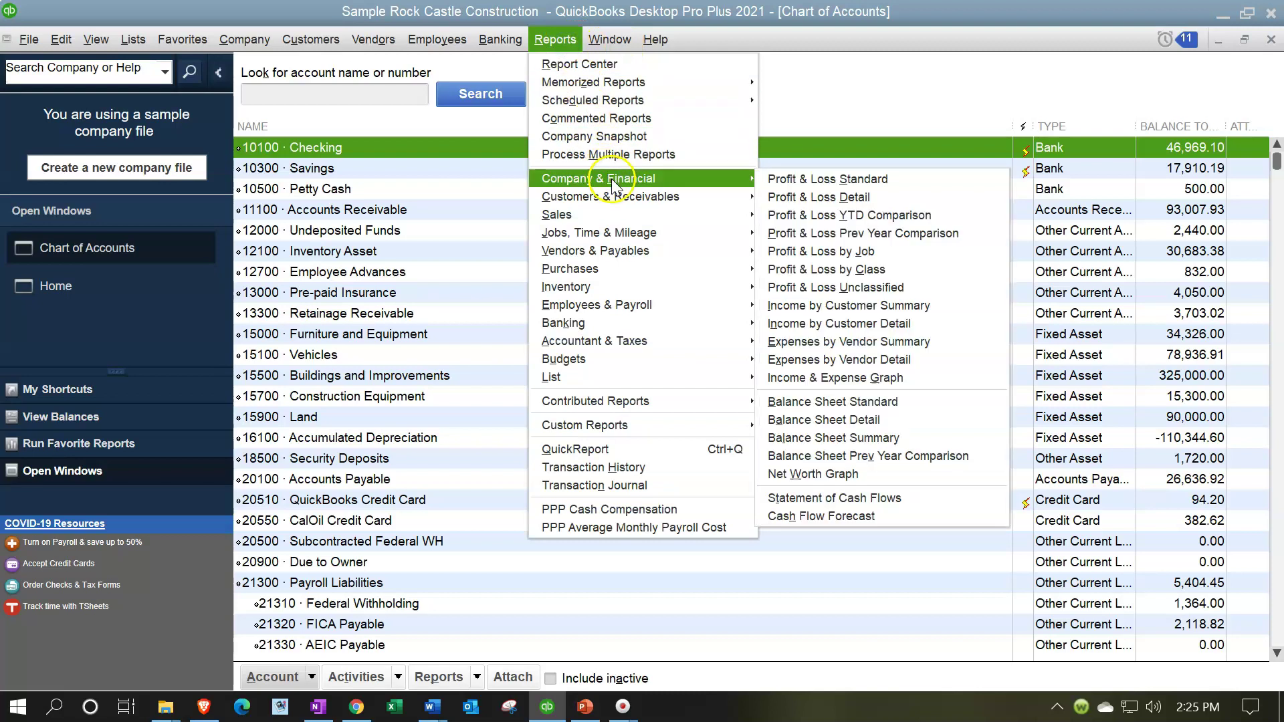
click(789, 182)
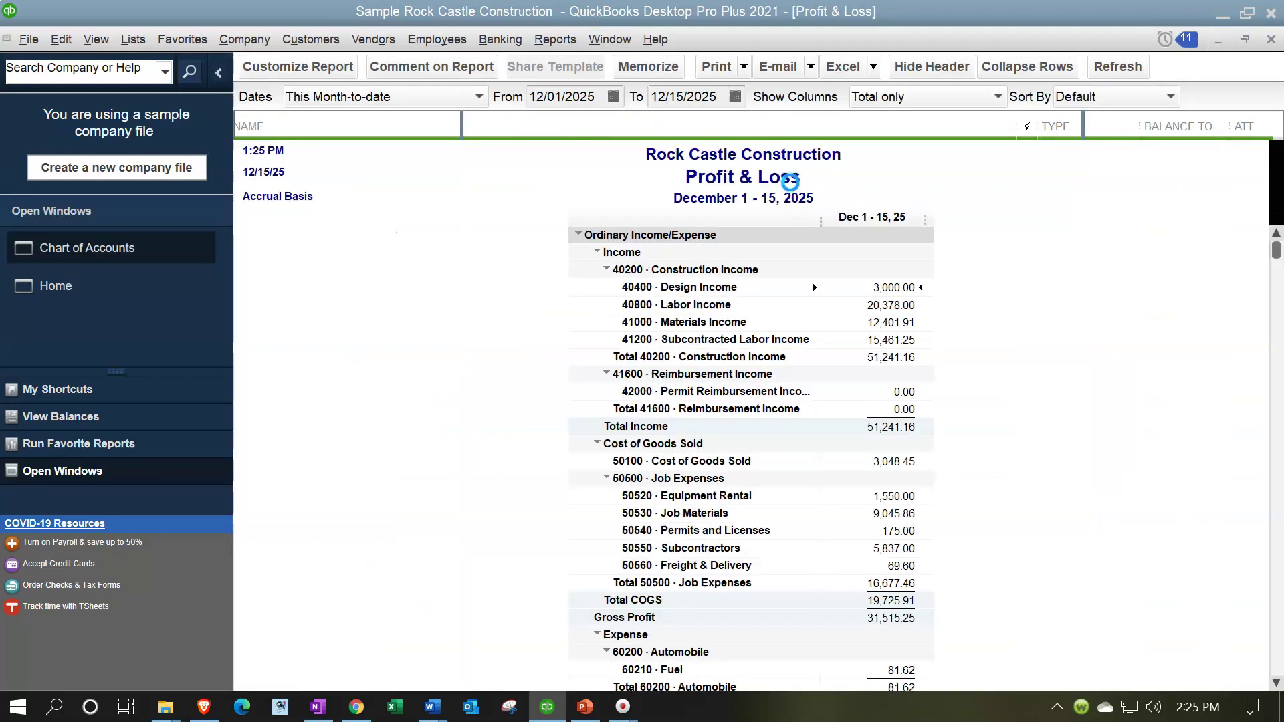
key(Tab)
text(0)
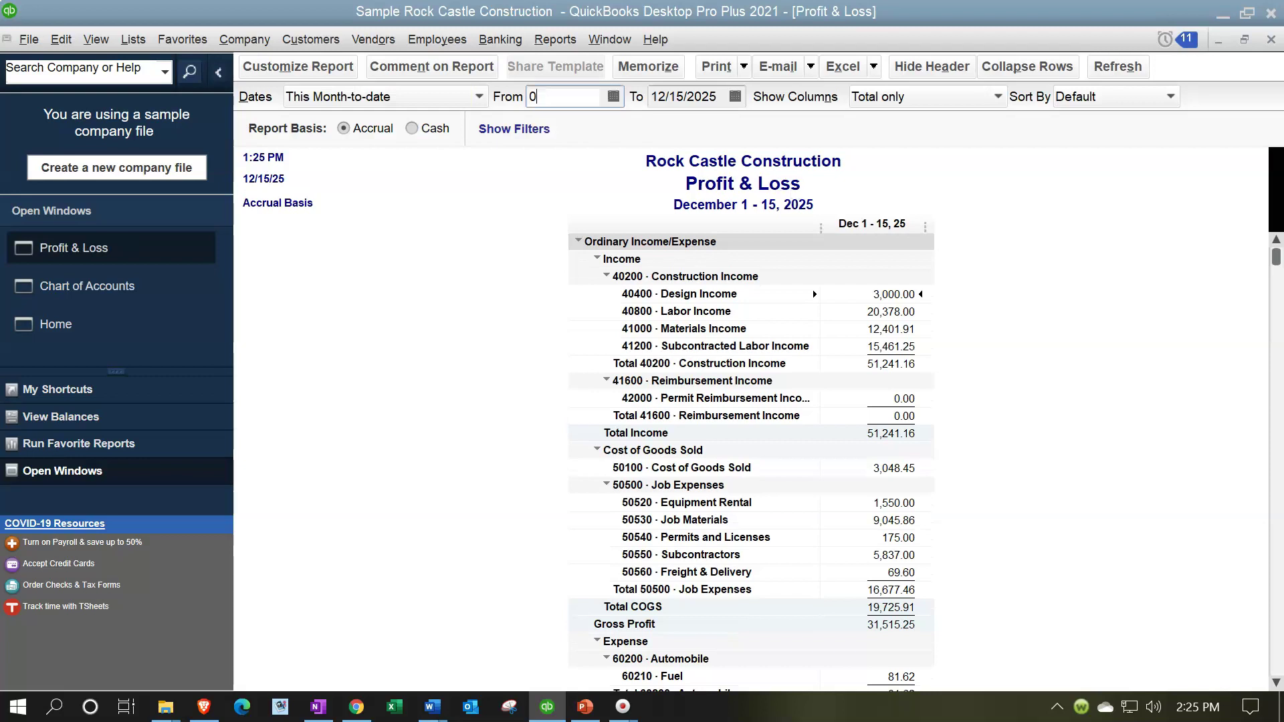
text(1/01/2025)
key(Tab)
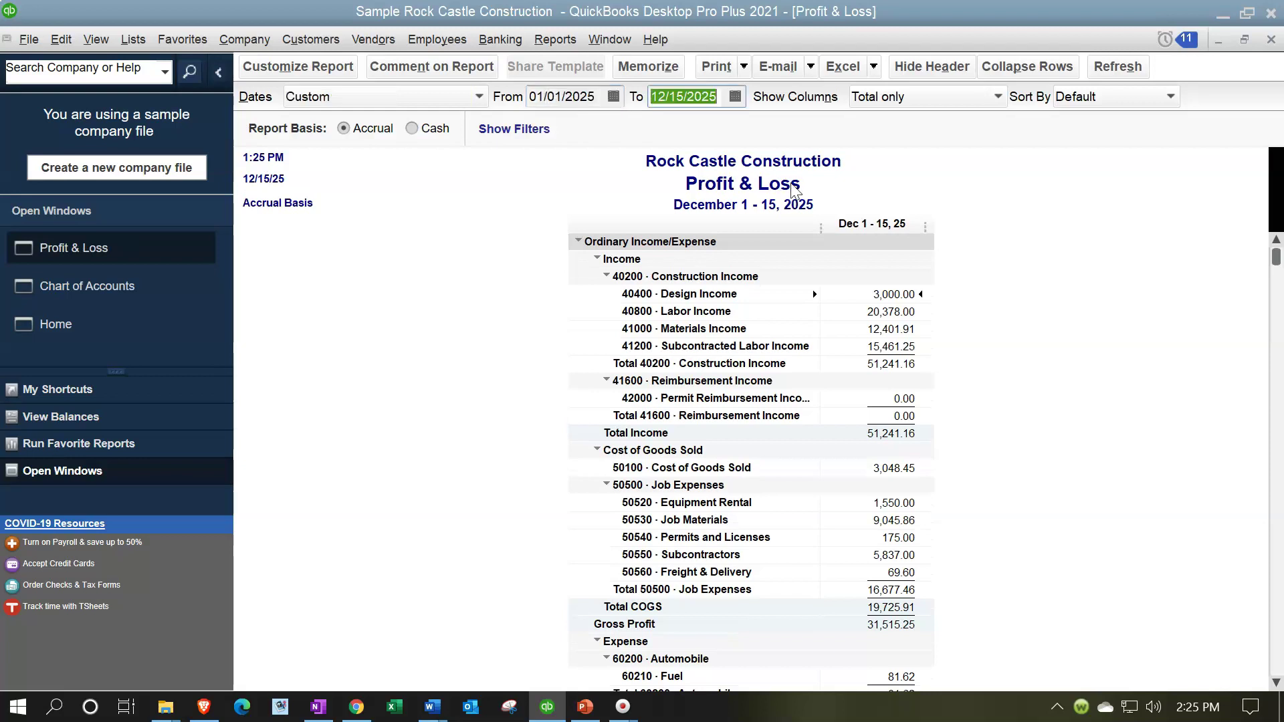
text(12/31/2025)
key(Tab)
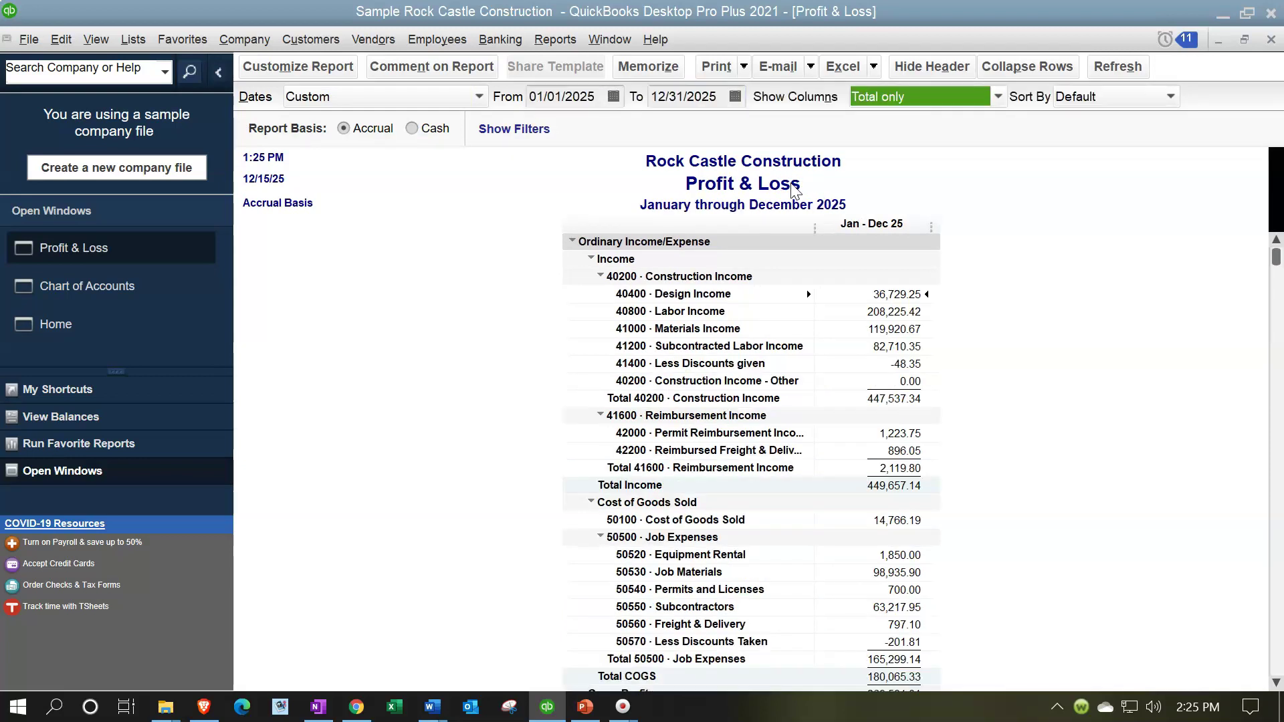
scroll(858, 330, down, 12)
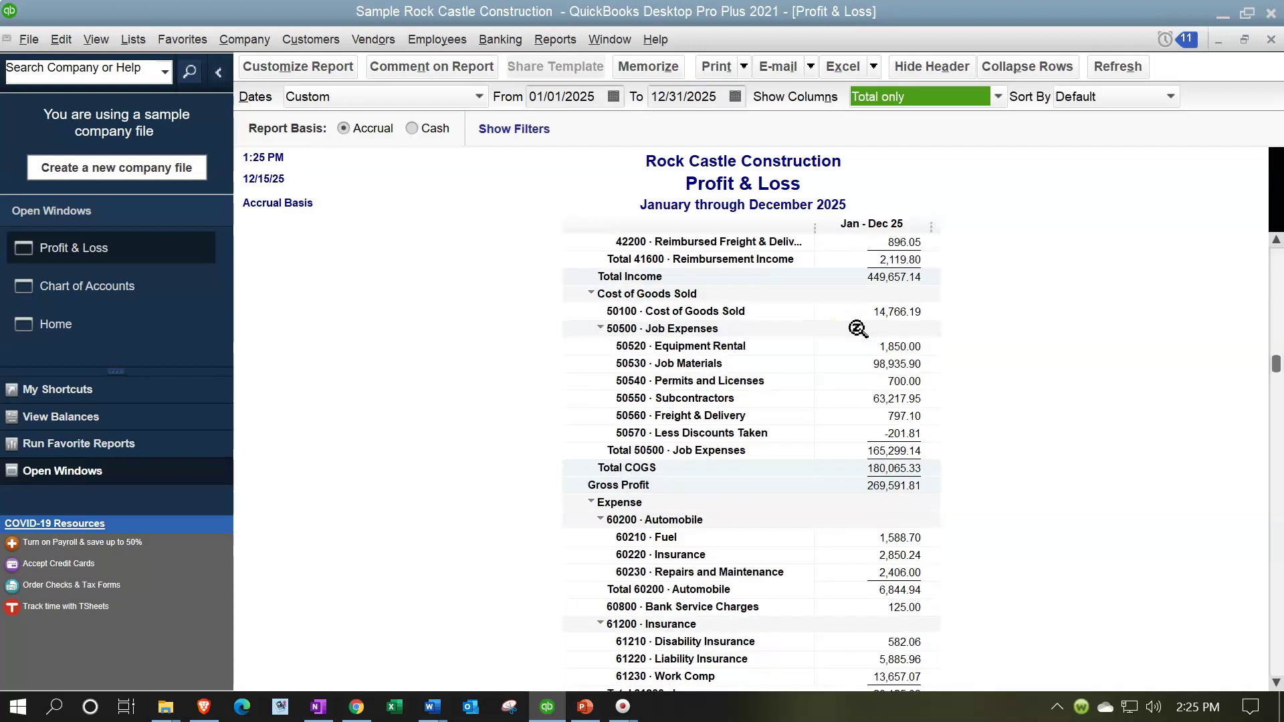
scroll(857, 329, down, 4)
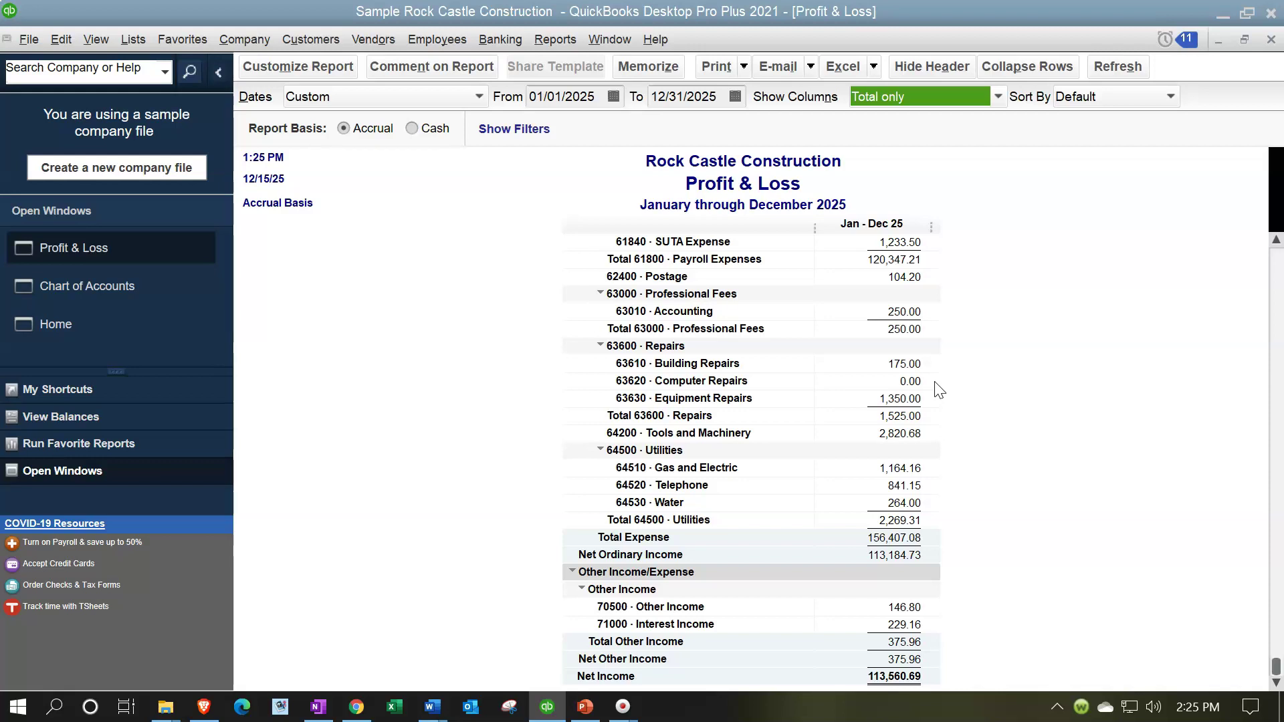
scroll(940, 390, up, 15)
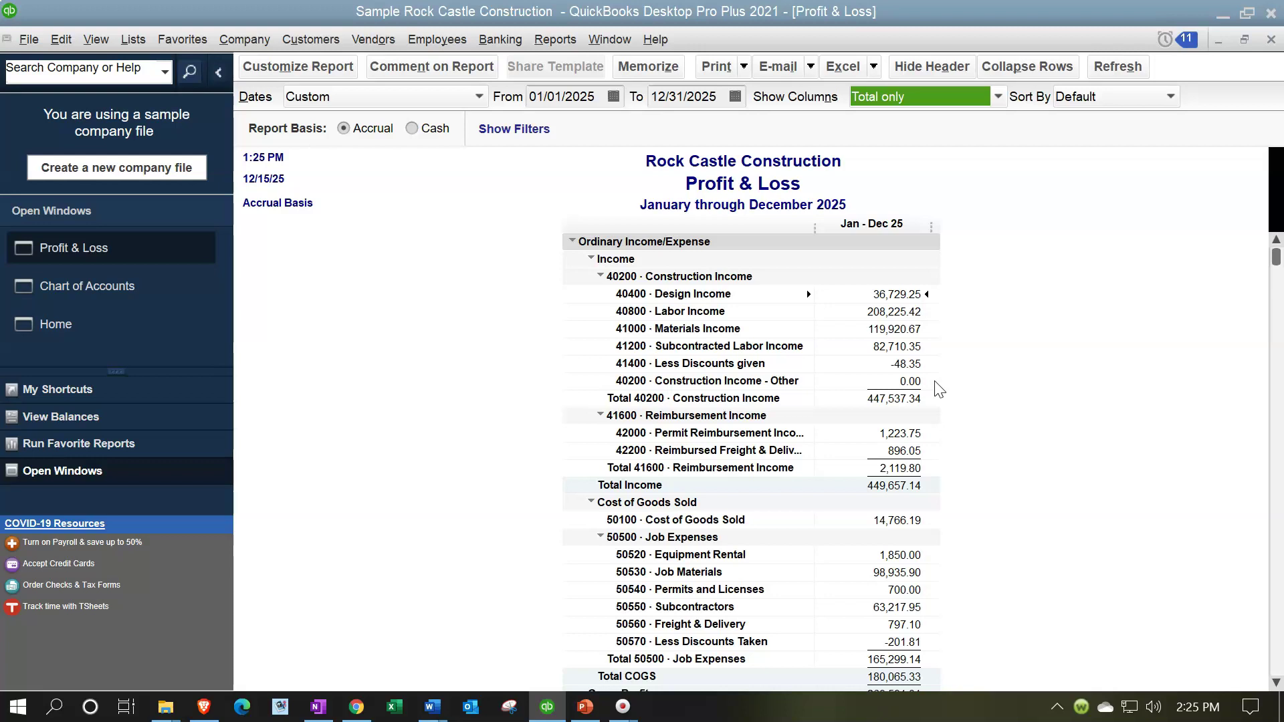
click(1021, 349)
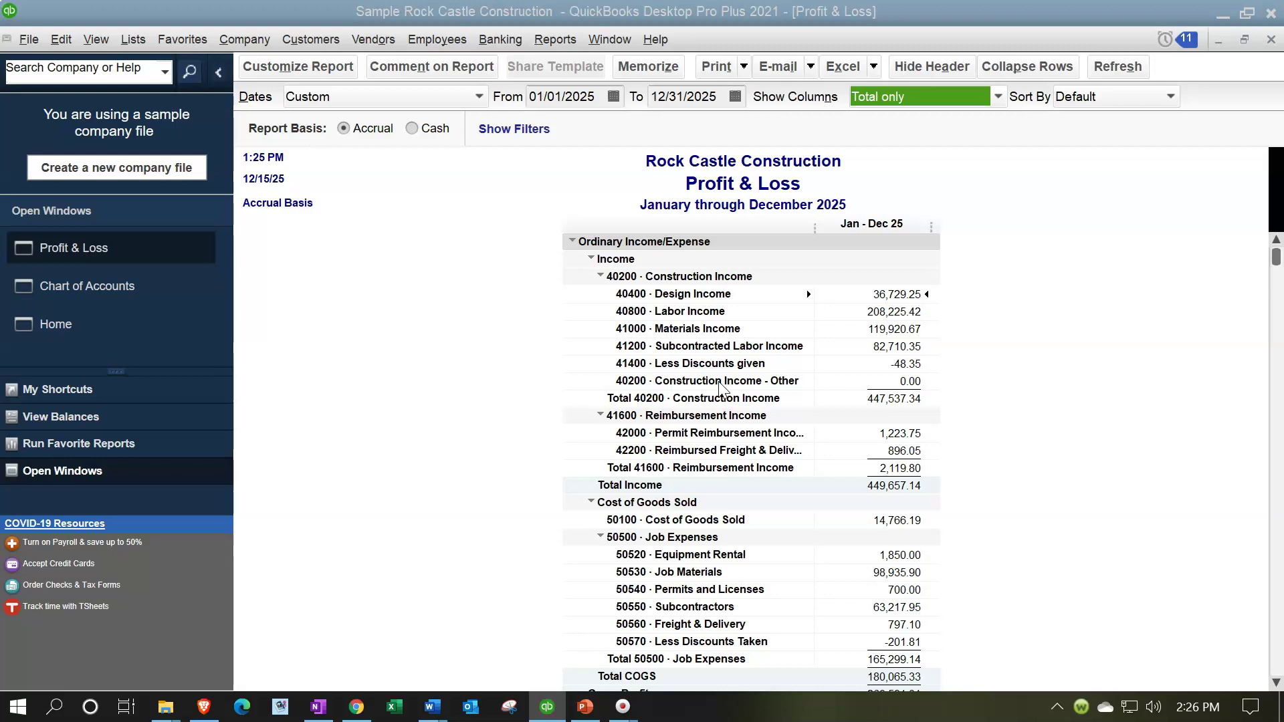
Step: Uncheck Use account numbers in the Accounting company preferences and confirm with OK
click(60, 39)
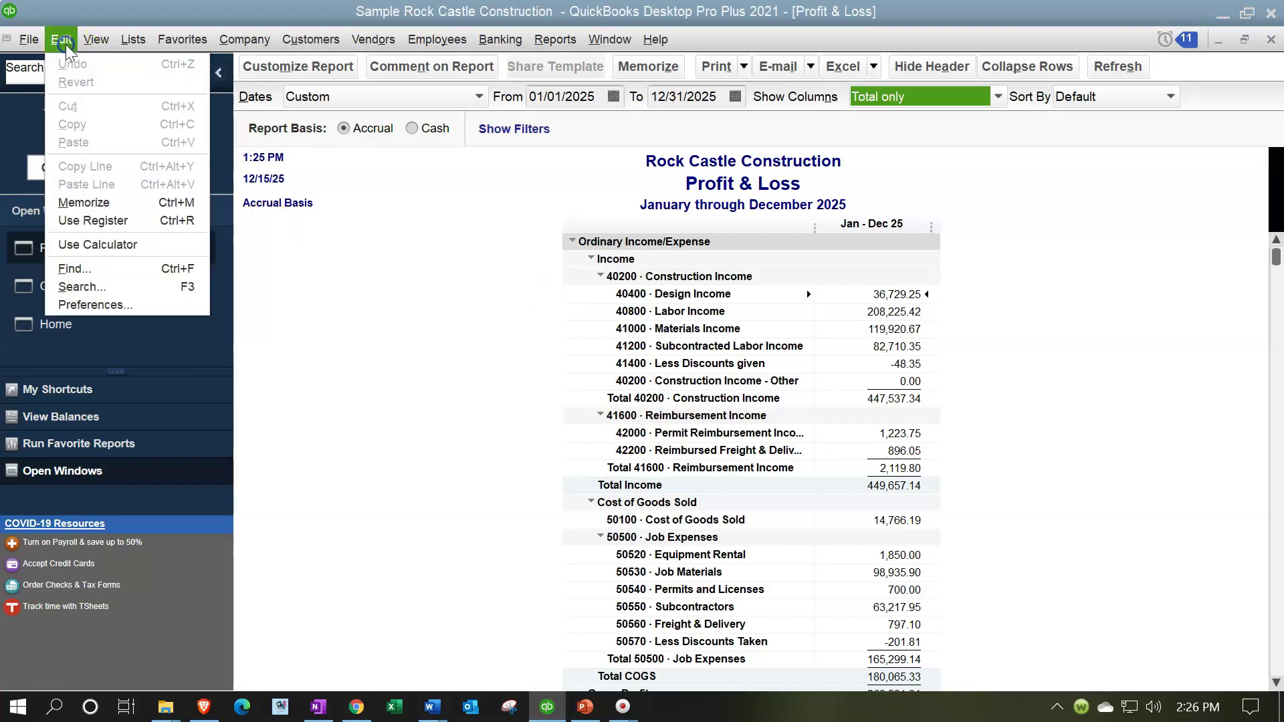
click(93, 305)
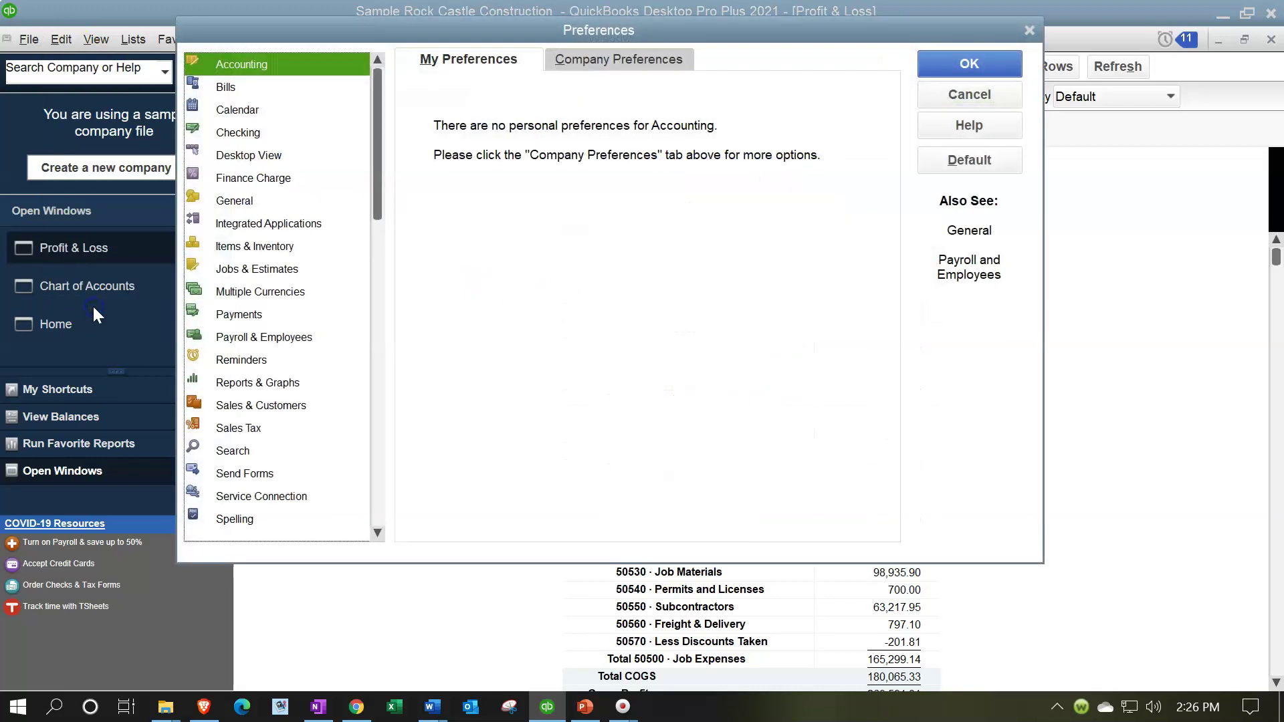
click(587, 62)
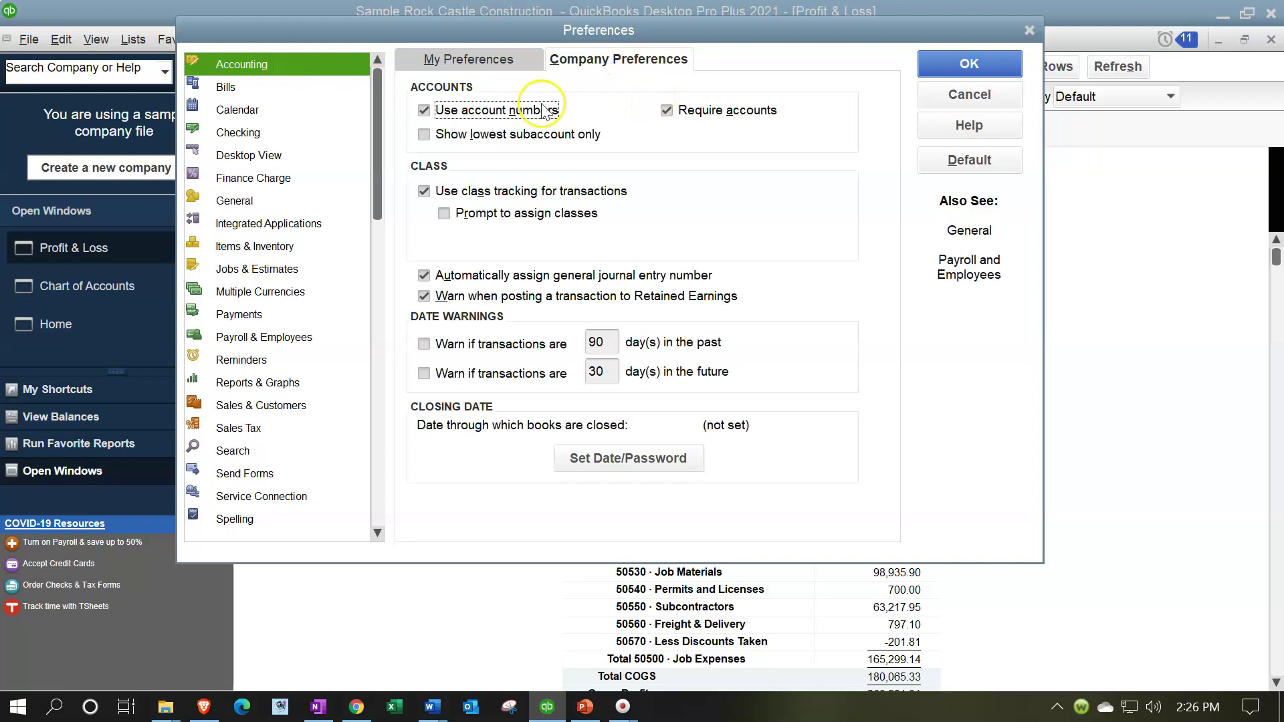
click(426, 113)
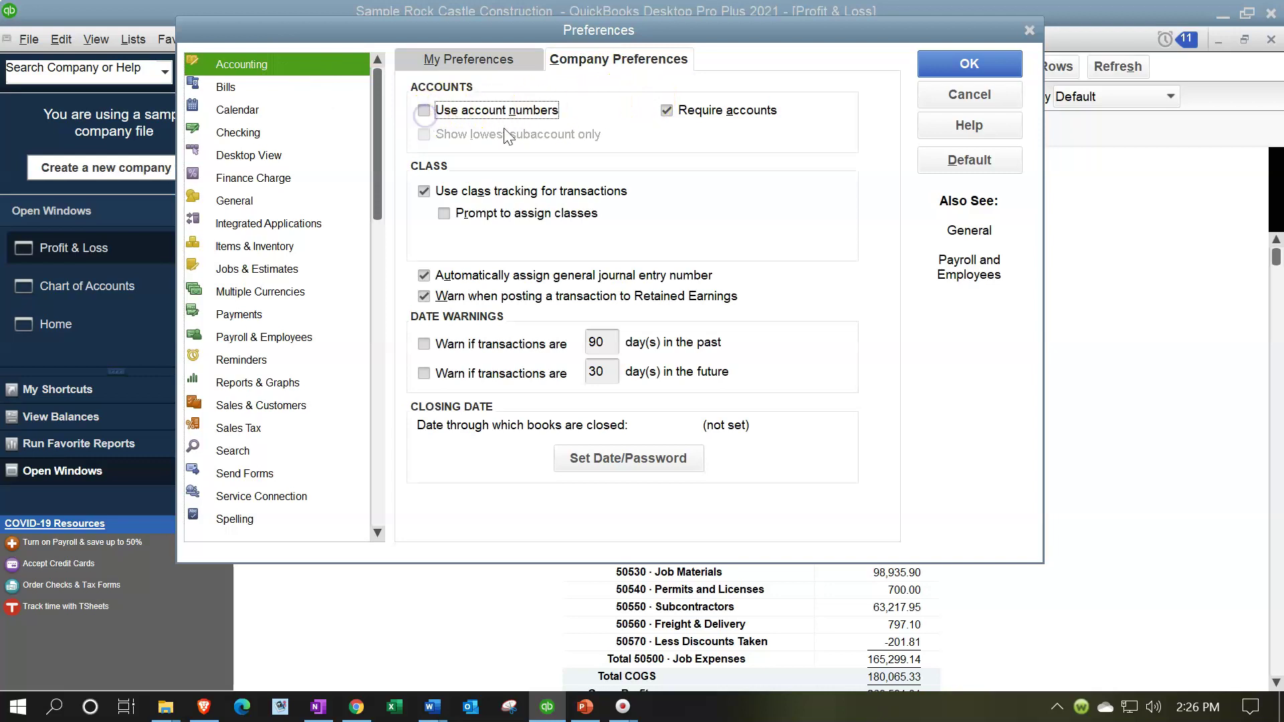
click(950, 70)
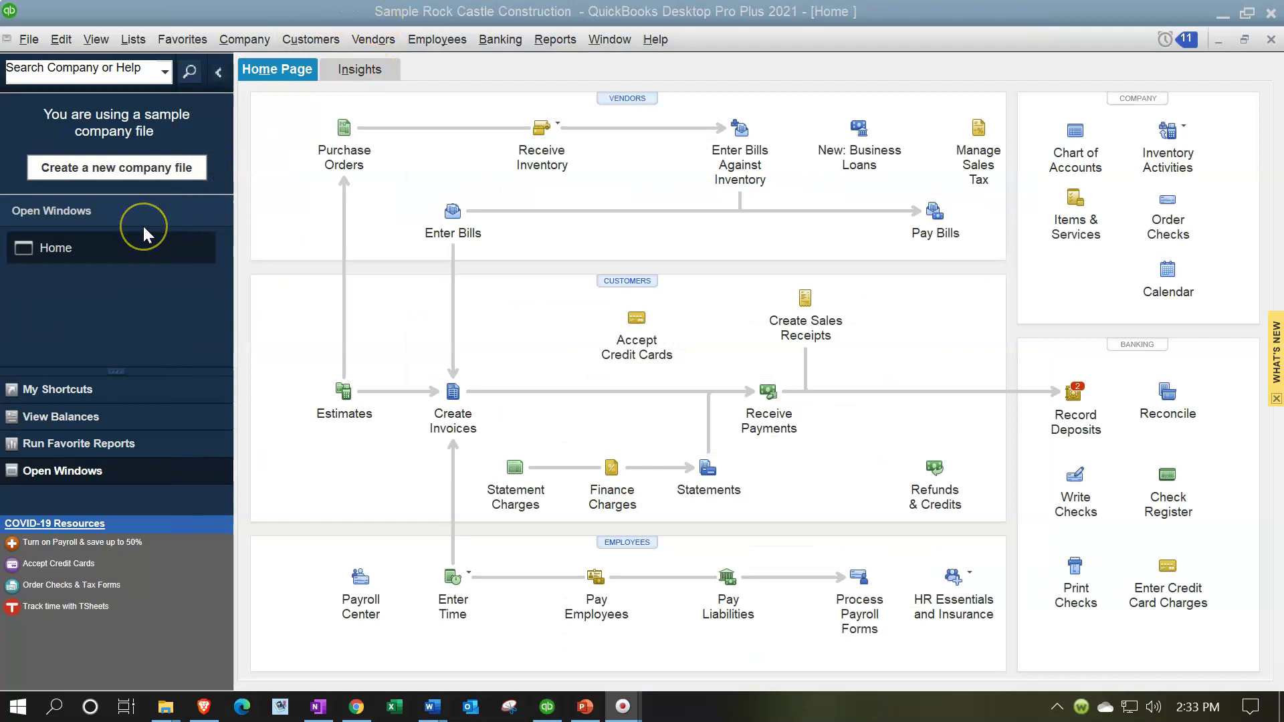
Step: Reopen the Chart of Accounts from the Lists menu, still showing numbered accounts like 10100 Checking
click(96, 41)
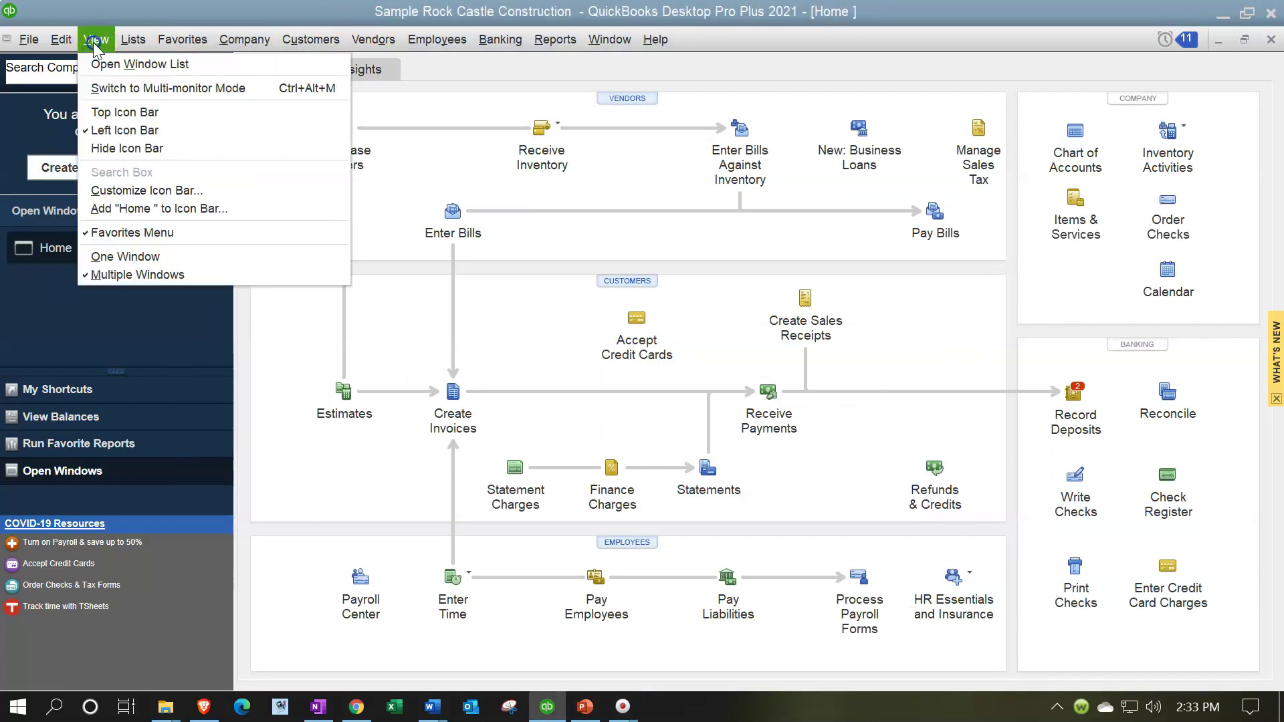
click(120, 65)
click(132, 41)
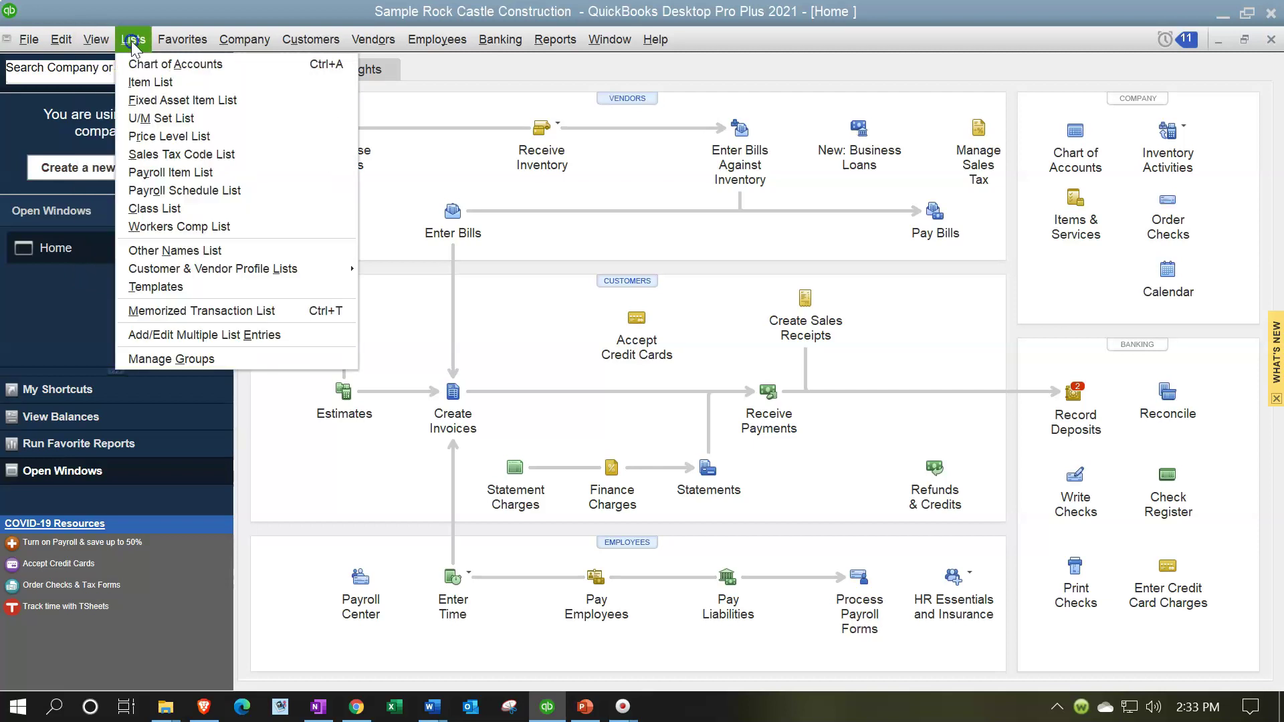
click(219, 64)
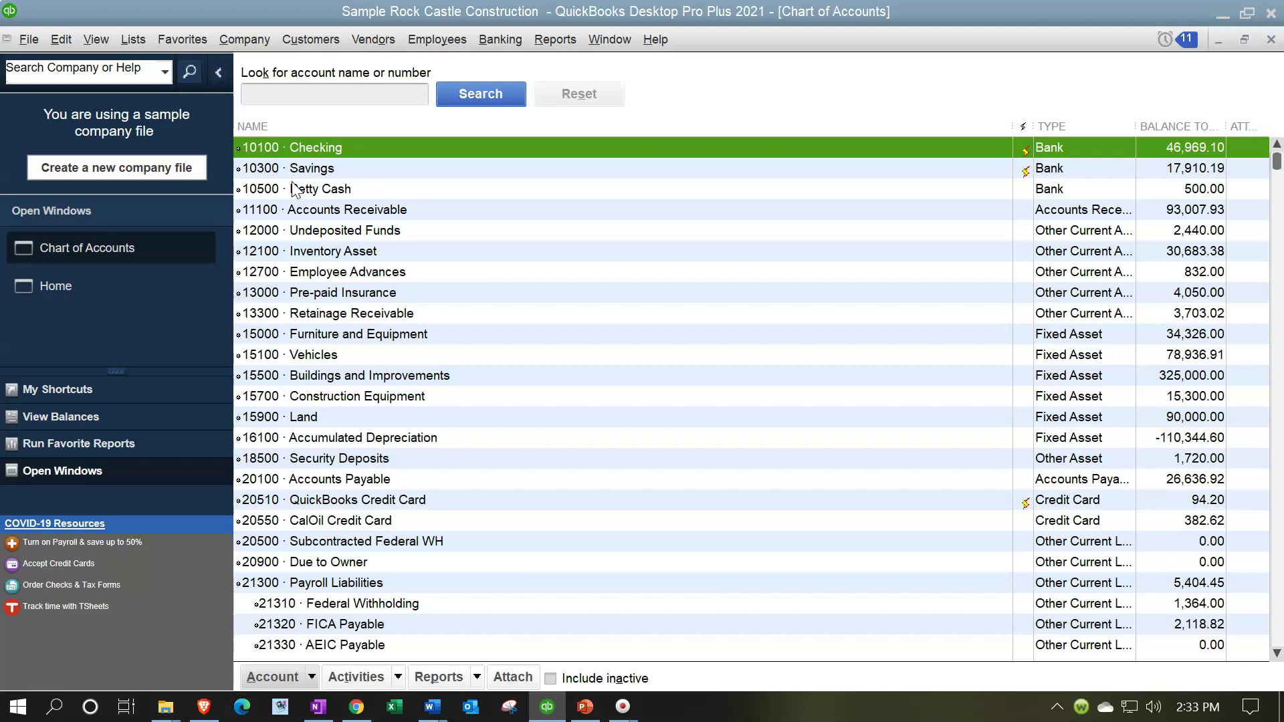
Step: Rerun Profit & Loss Standard for 01/01/2025–12/31/2025 and scroll through its numbered accounts like 40400 Design Income
click(552, 40)
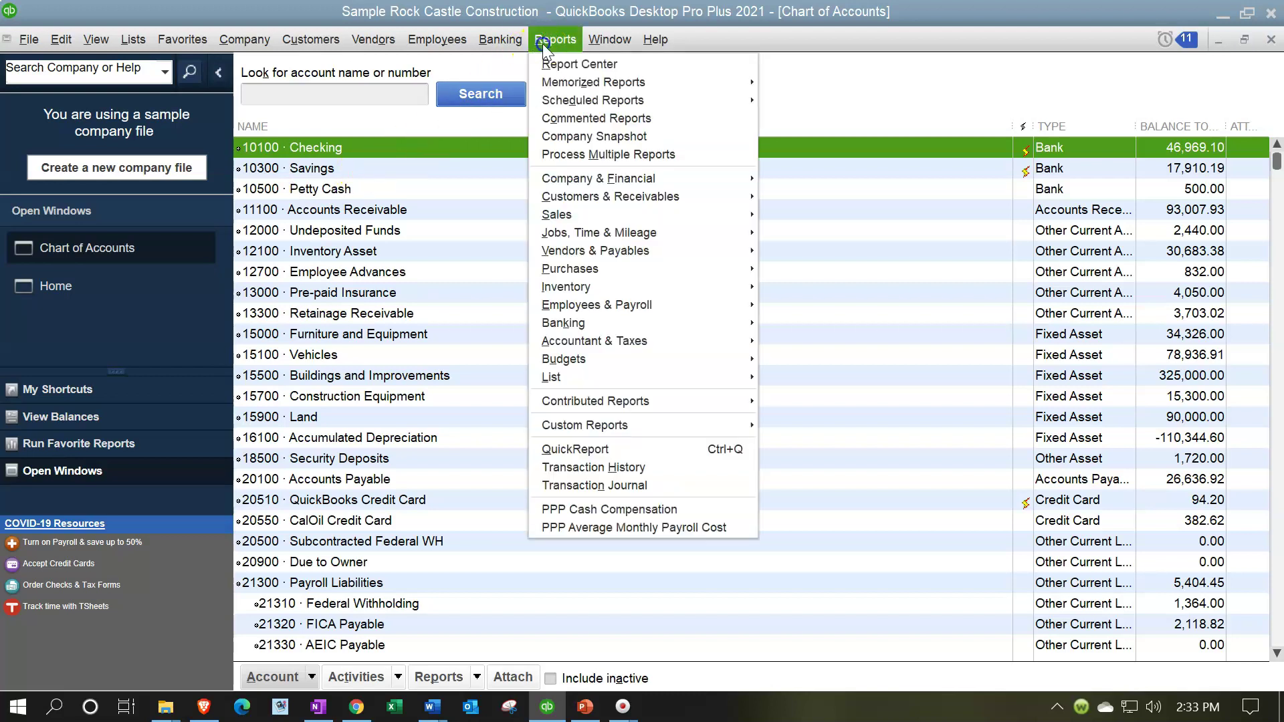
mouse_move(669, 178)
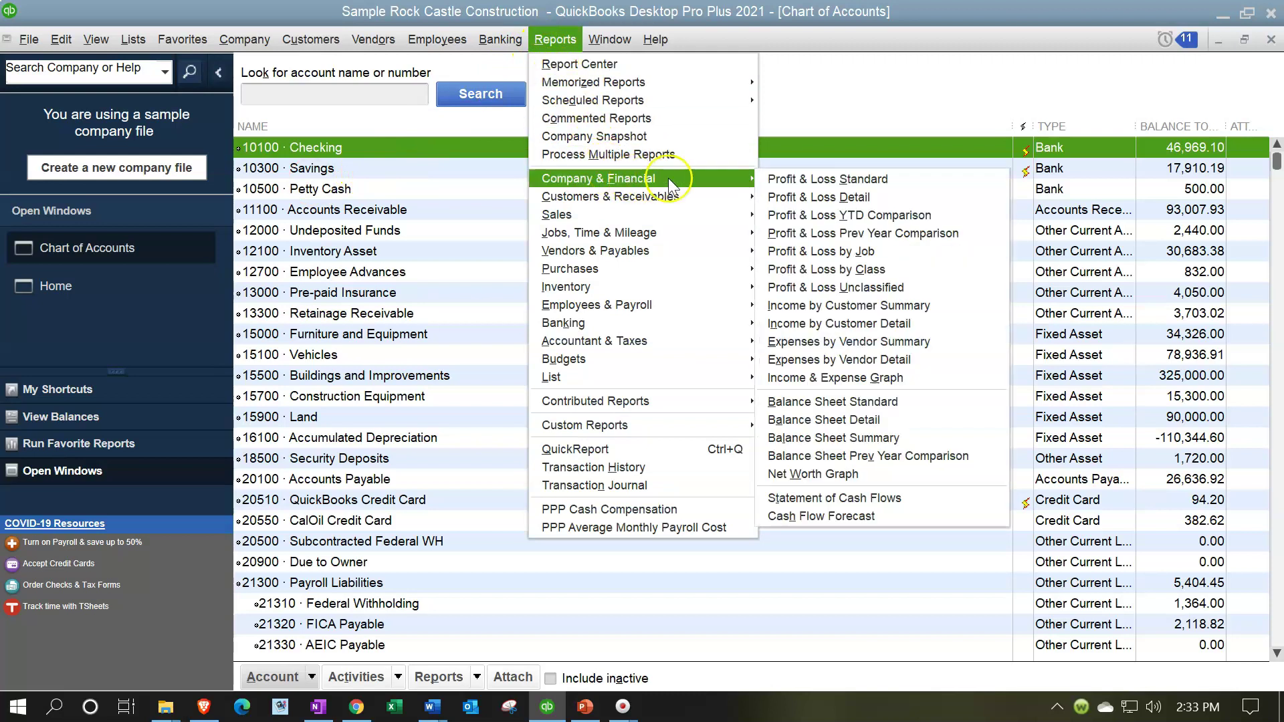
click(769, 179)
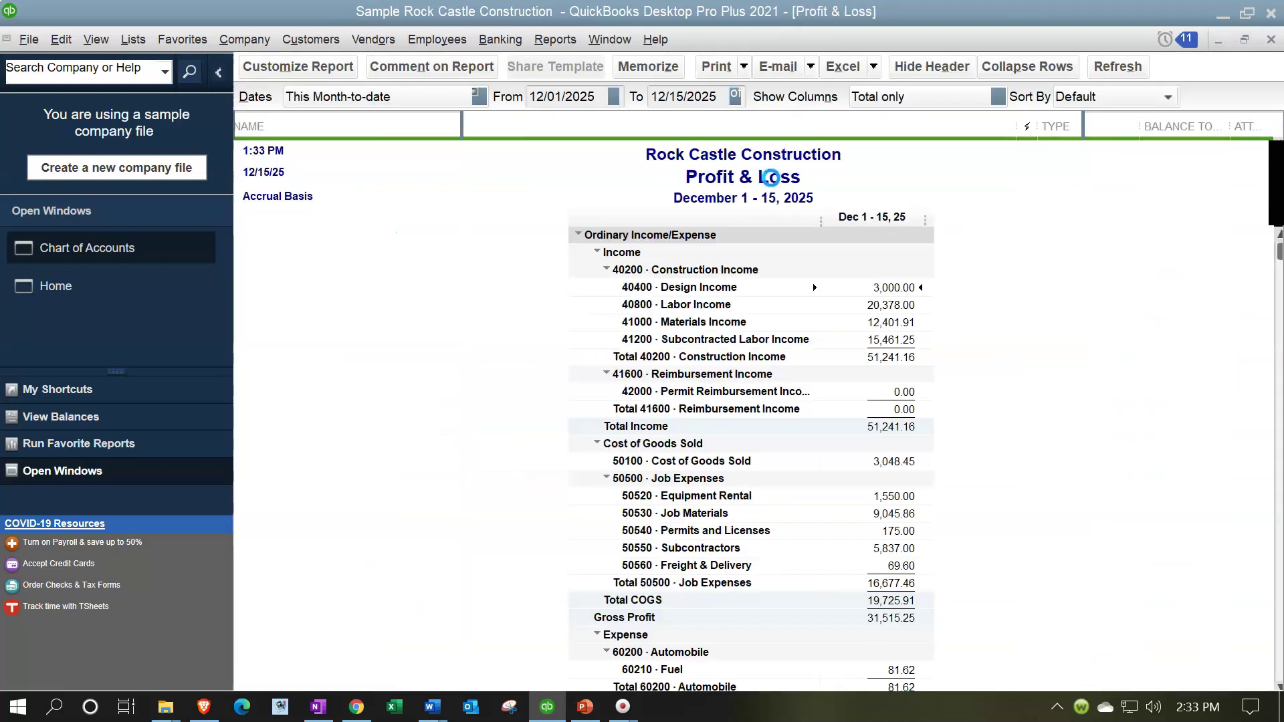
key(Tab)
text(01012025)
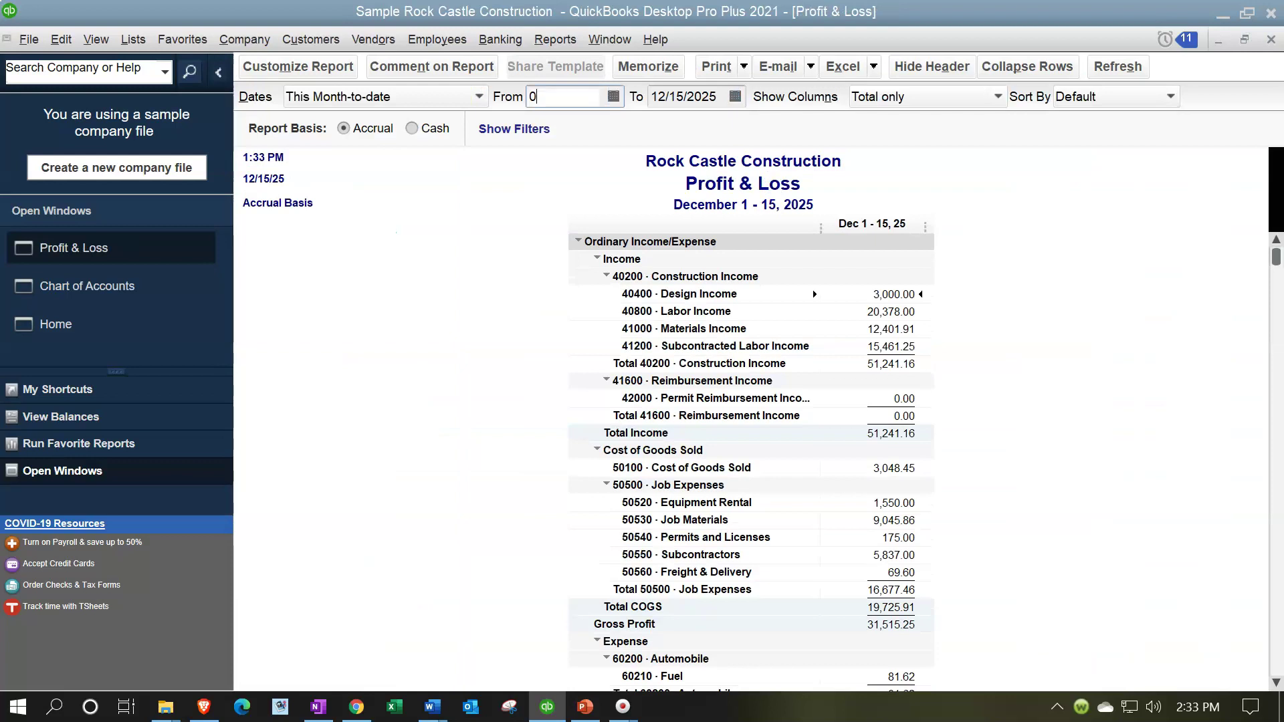
key(Tab)
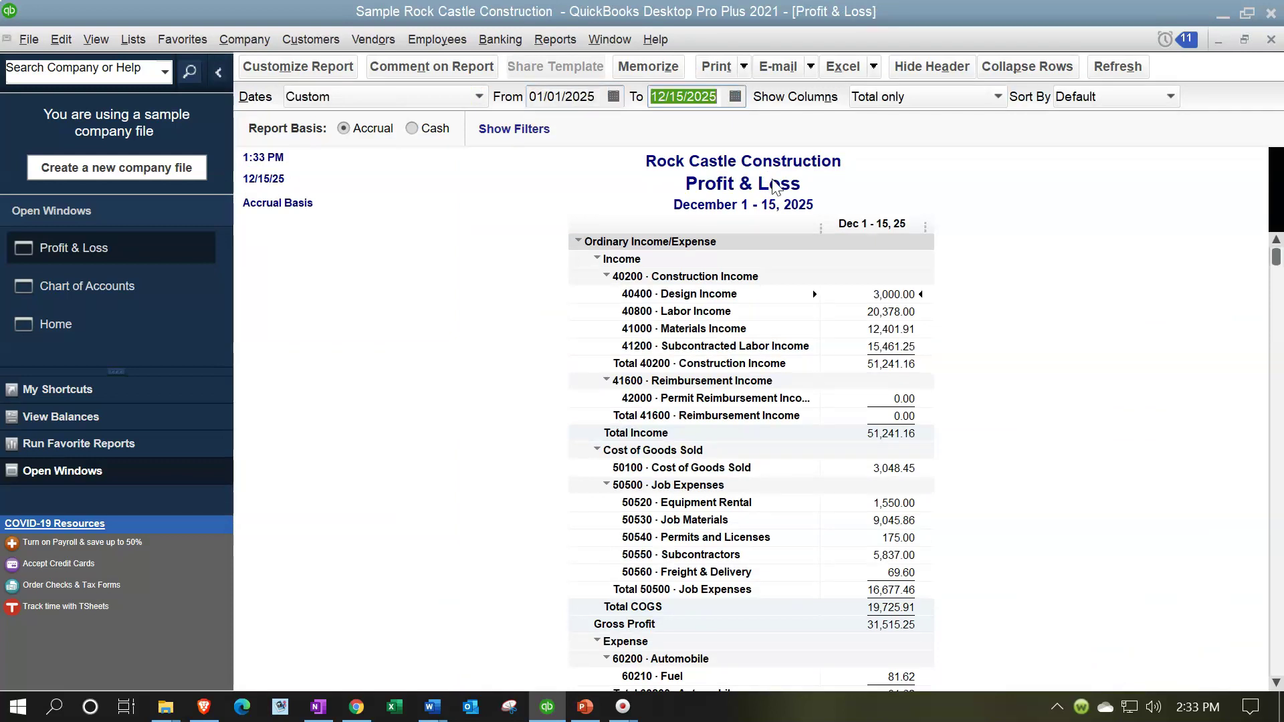
text(12312025)
key(Tab)
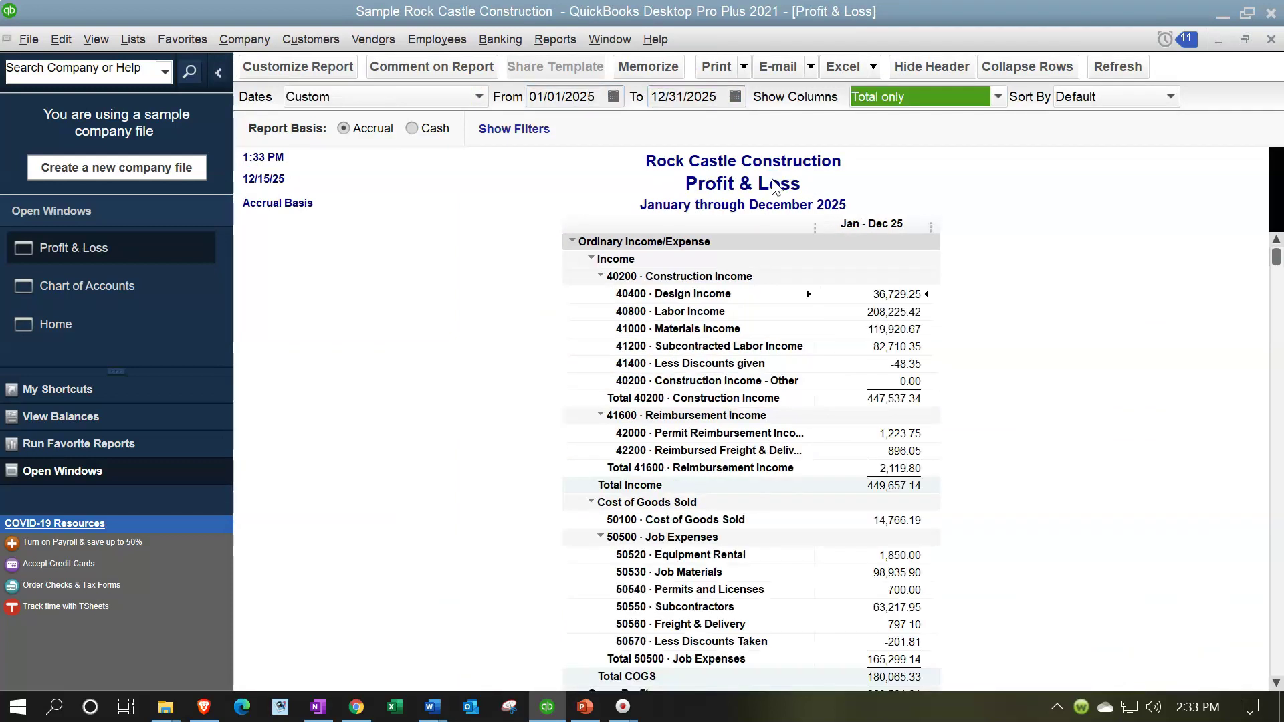
scroll(691, 364, down, 14)
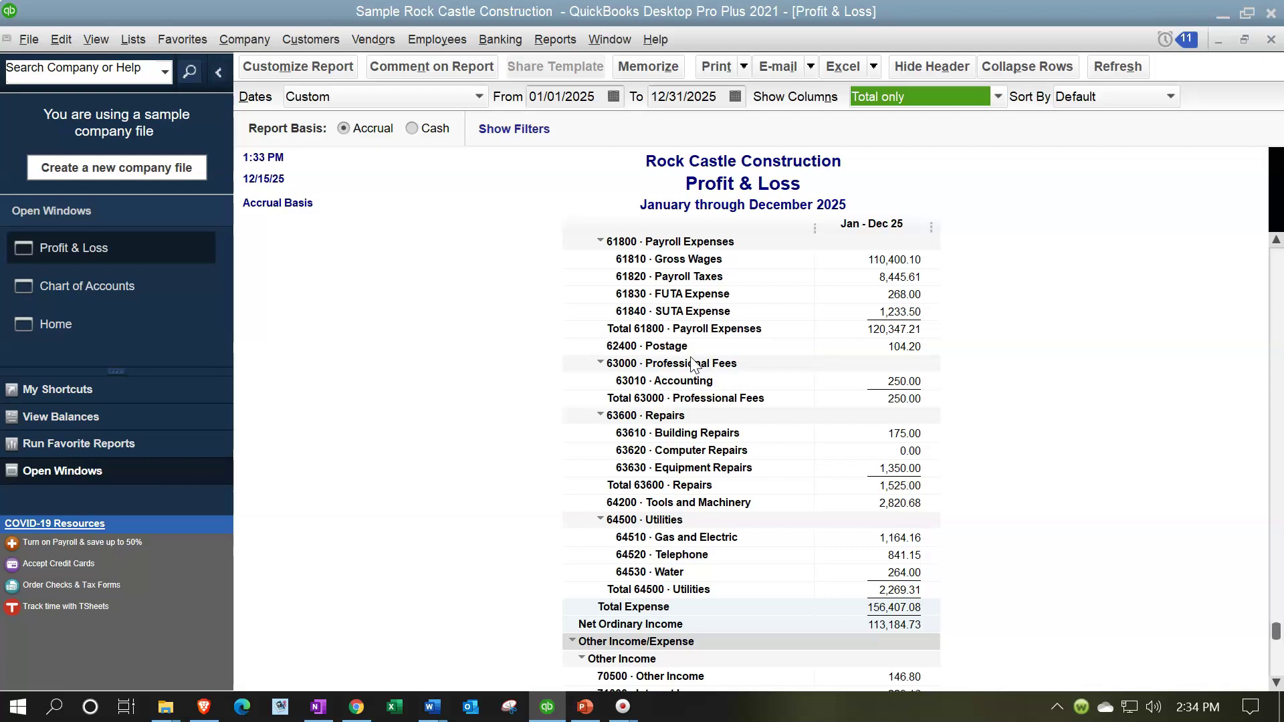
scroll(691, 363, up, 20)
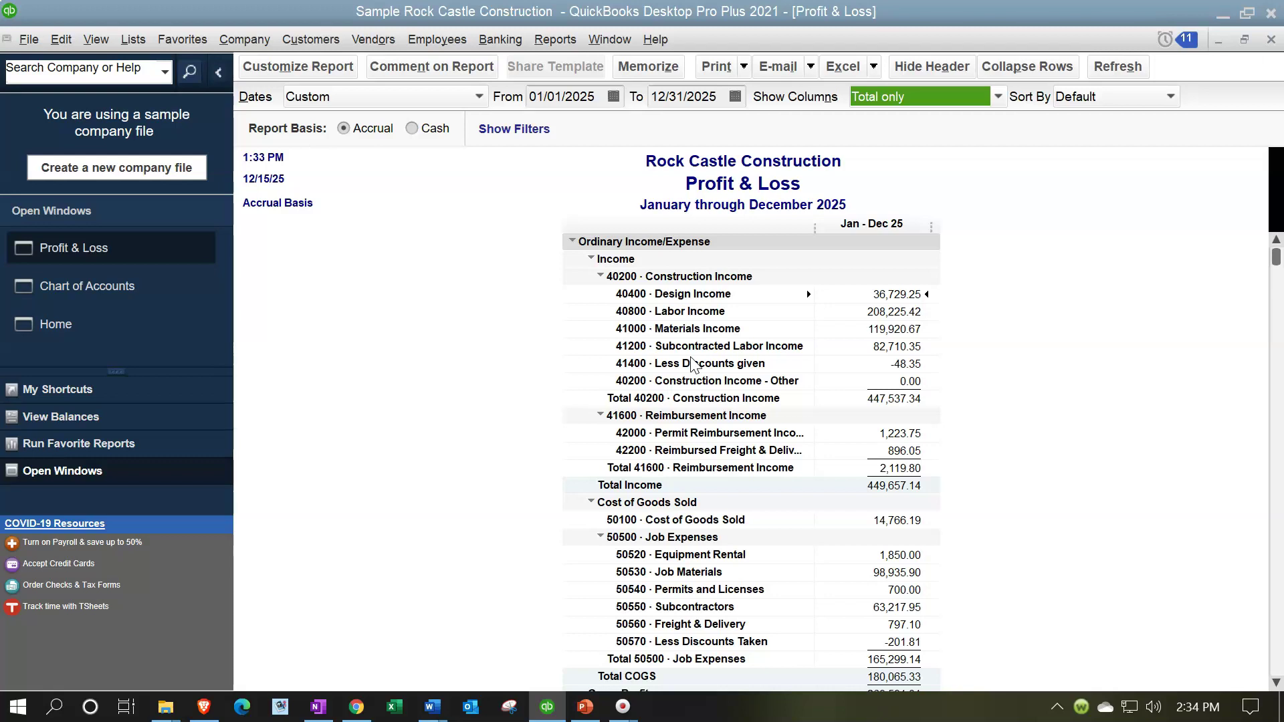
click(682, 309)
mouse_move(558, 317)
mouse_down()
mouse_move(573, 298)
mouse_move(589, 328)
mouse_up()
scroll(639, 399, down, 15)
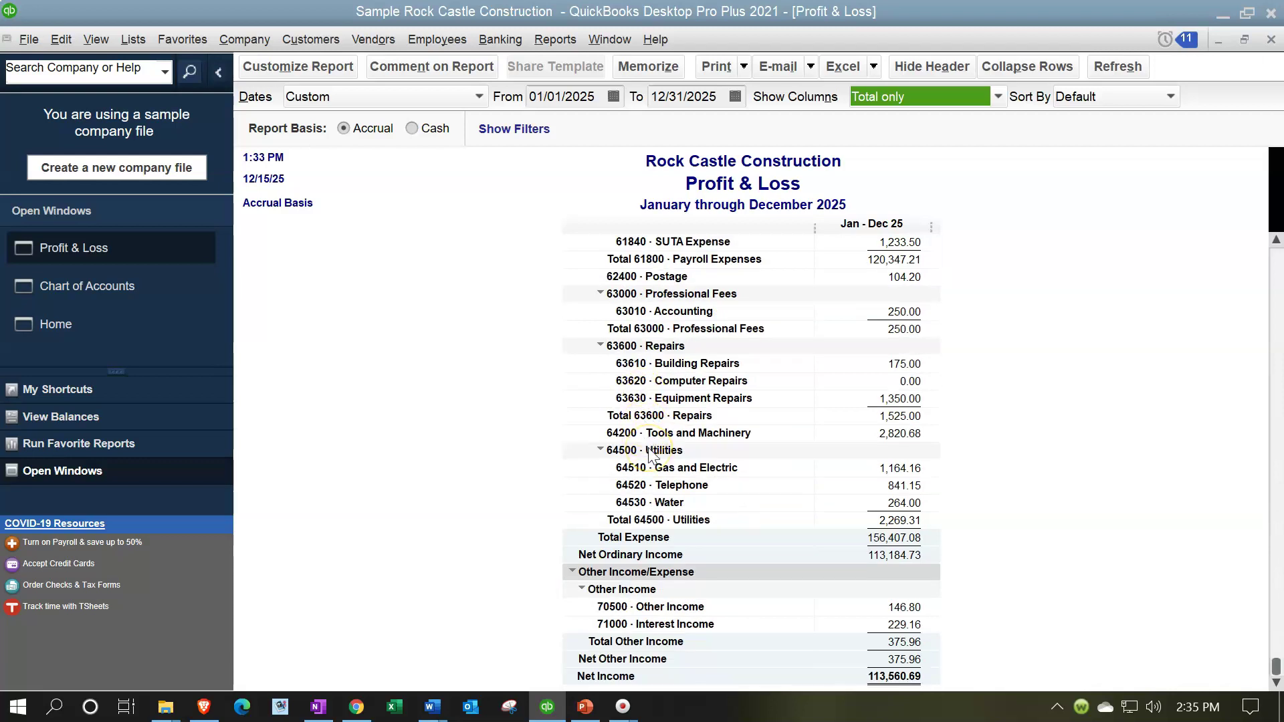
scroll(650, 468, up, 3)
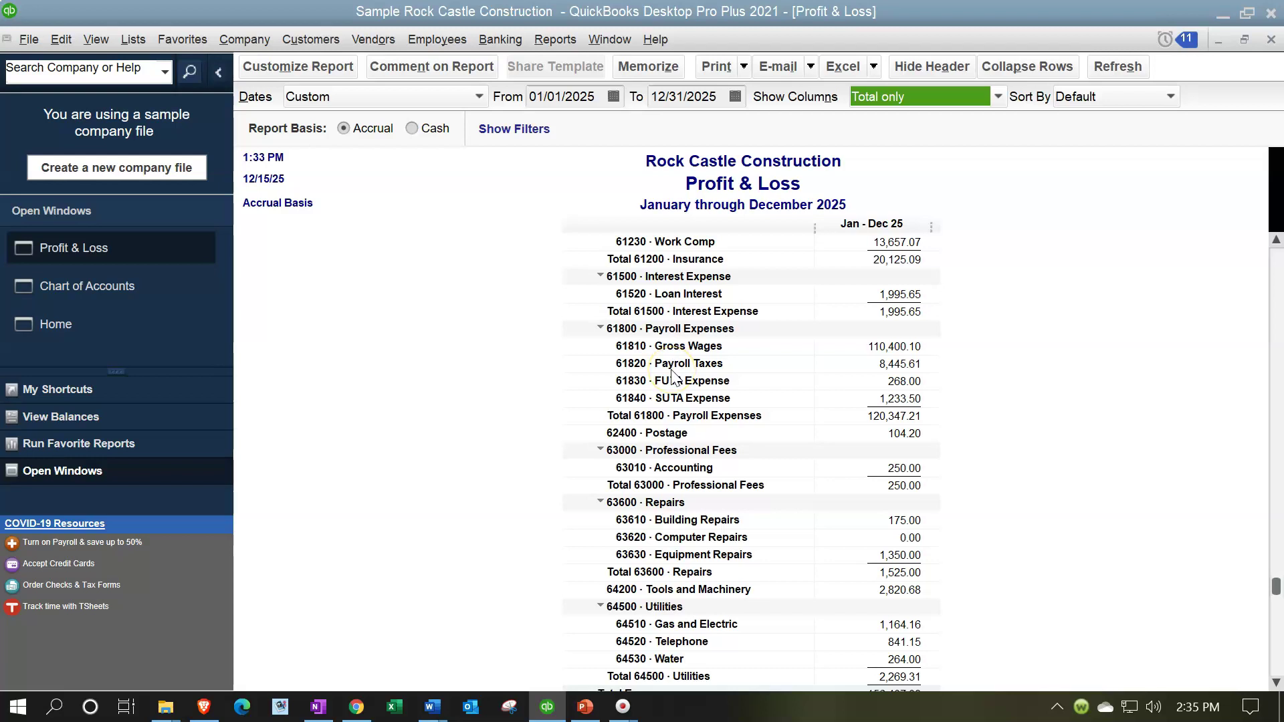
scroll(672, 376, down, 2)
scroll(672, 376, down, 1)
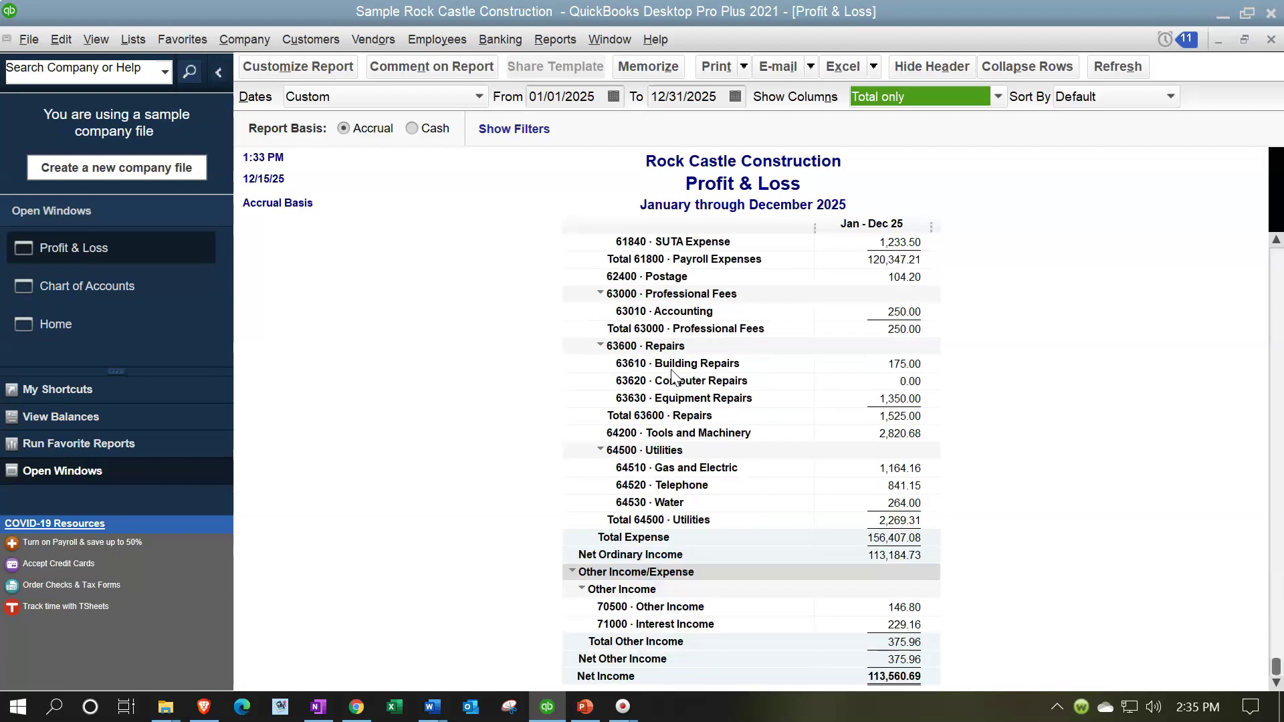
scroll(673, 376, up, 15)
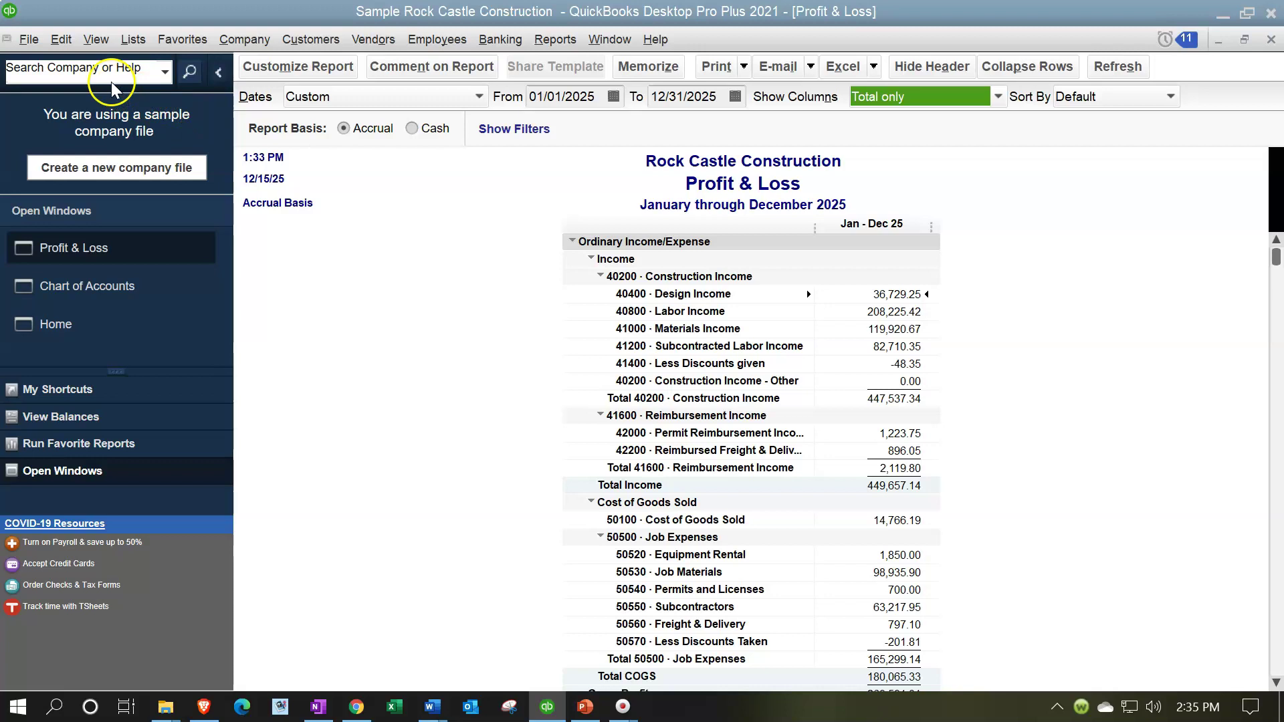
Step: Clear Use account numbers in the Accounting Company Preferences and confirm with OK
click(63, 39)
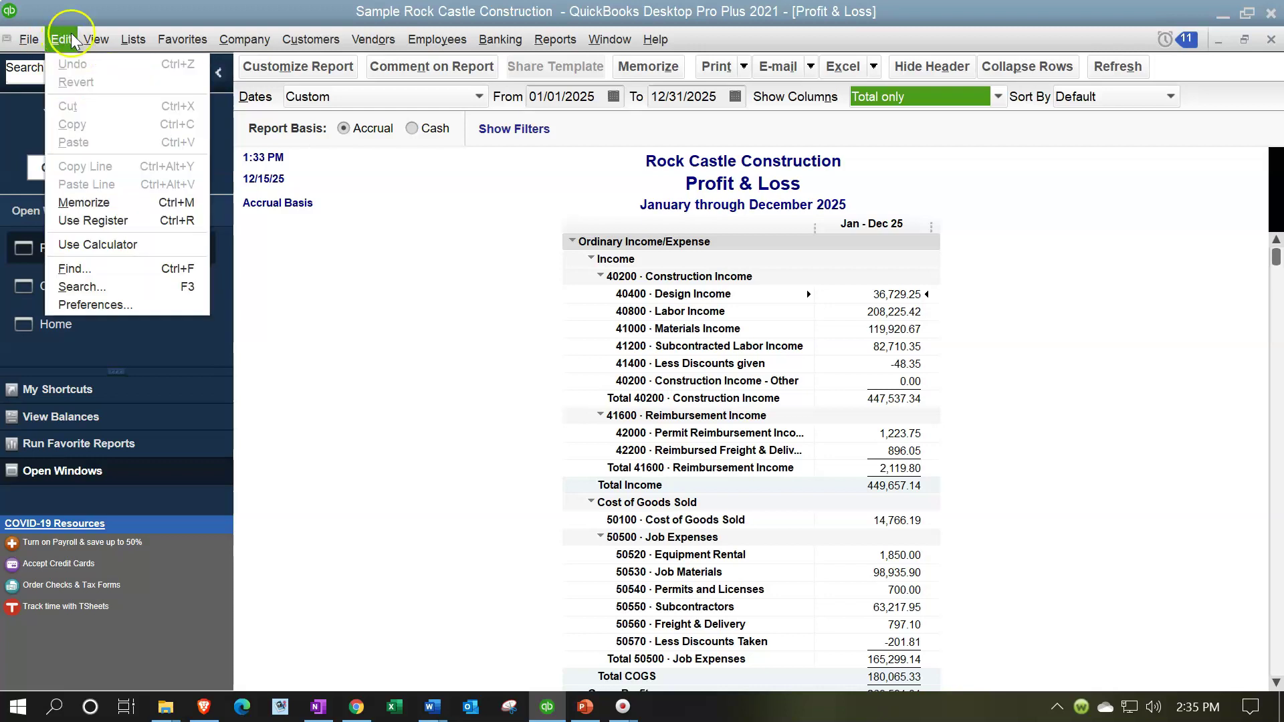
click(77, 305)
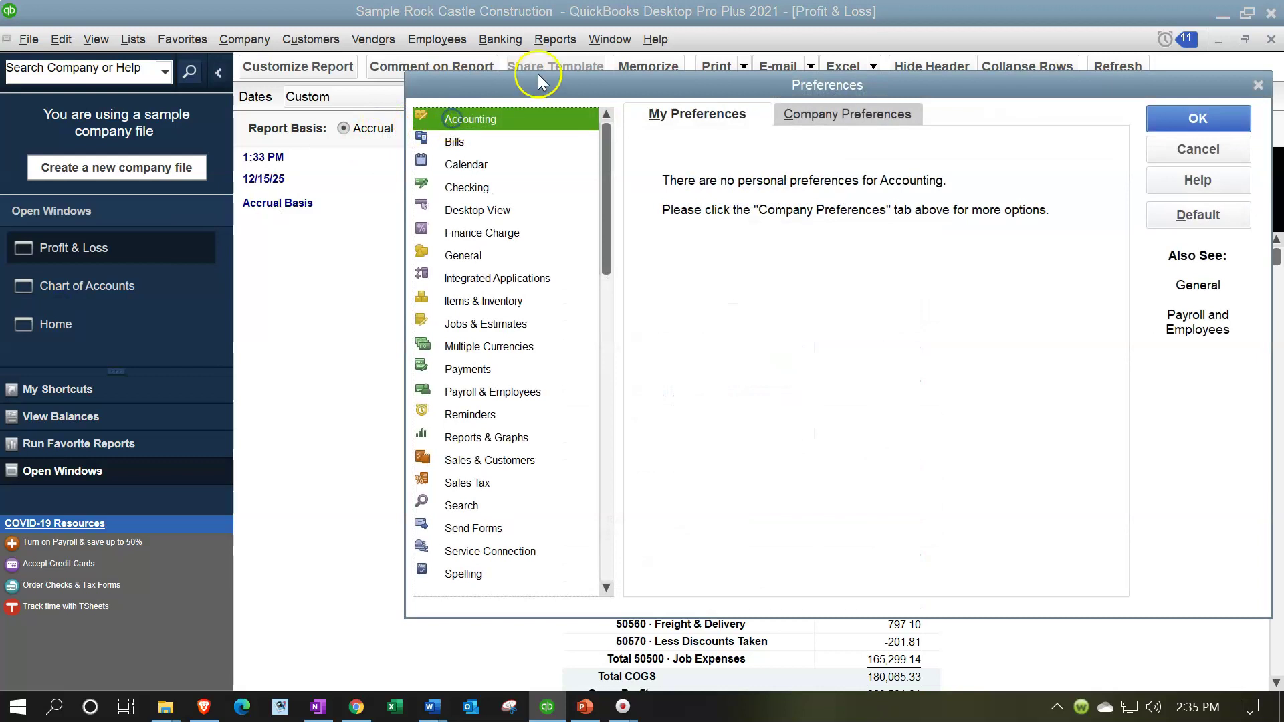
click(390, 114)
click(473, 193)
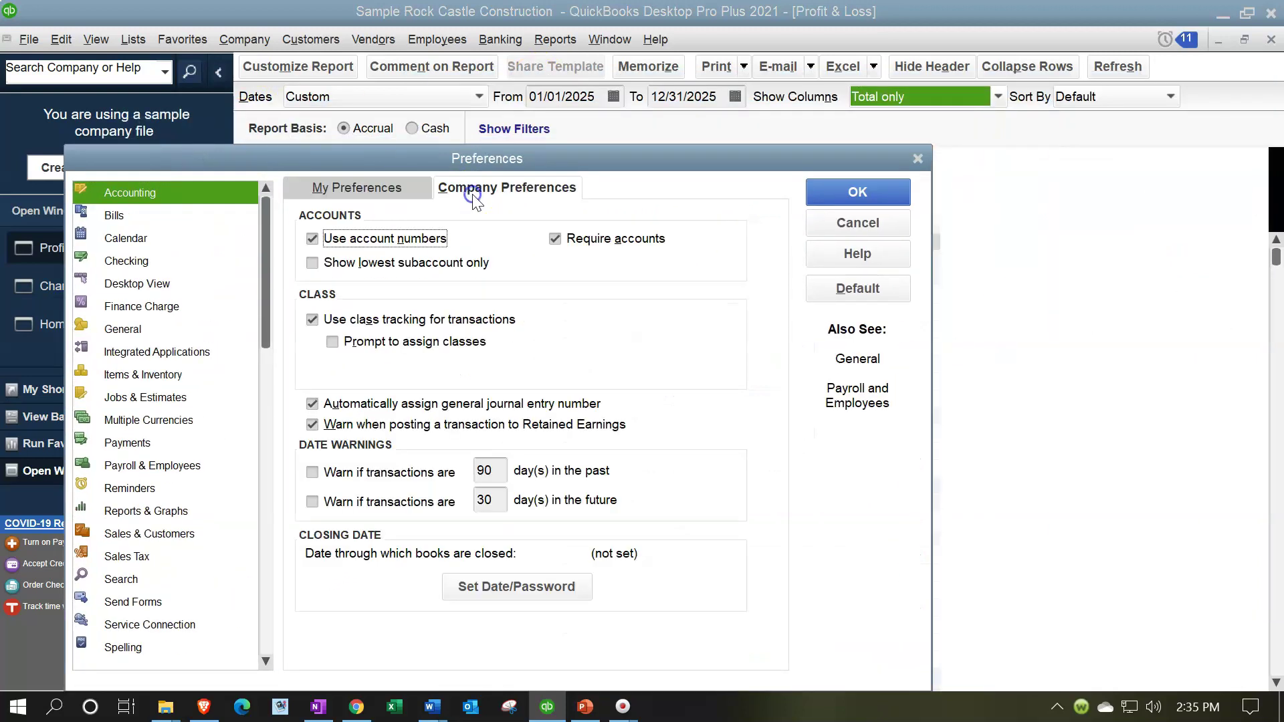
click(312, 242)
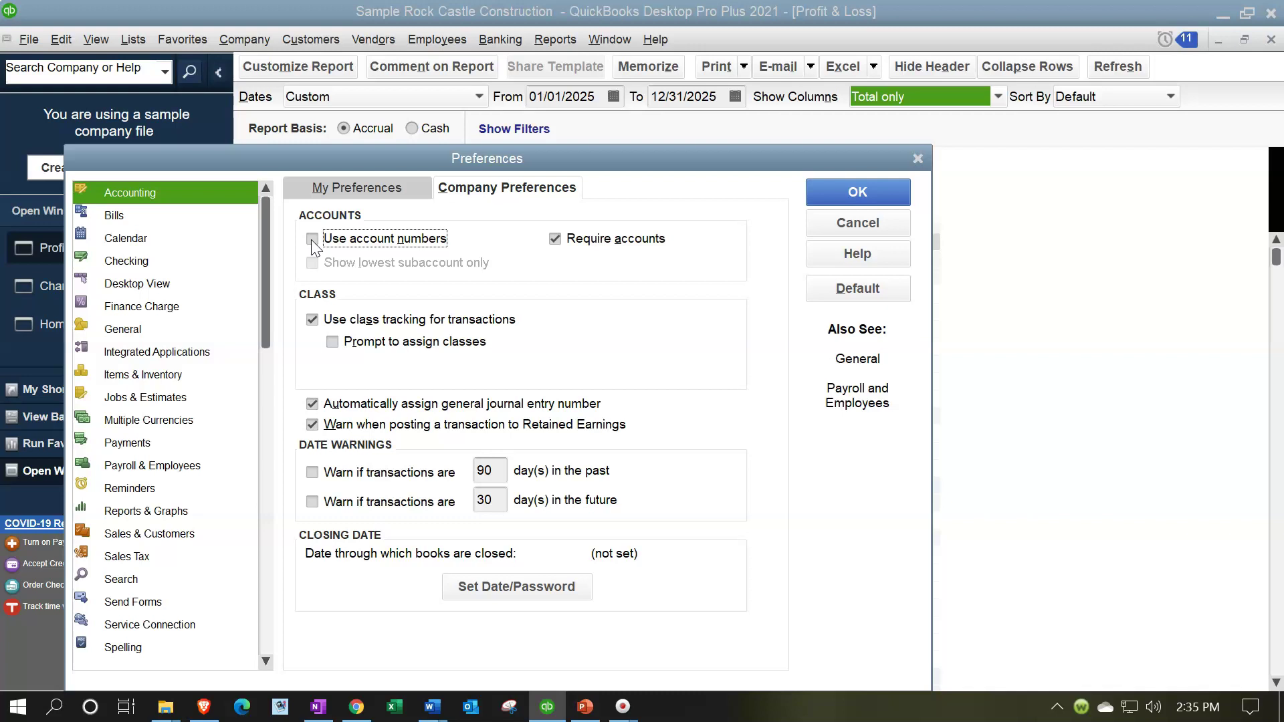
click(824, 193)
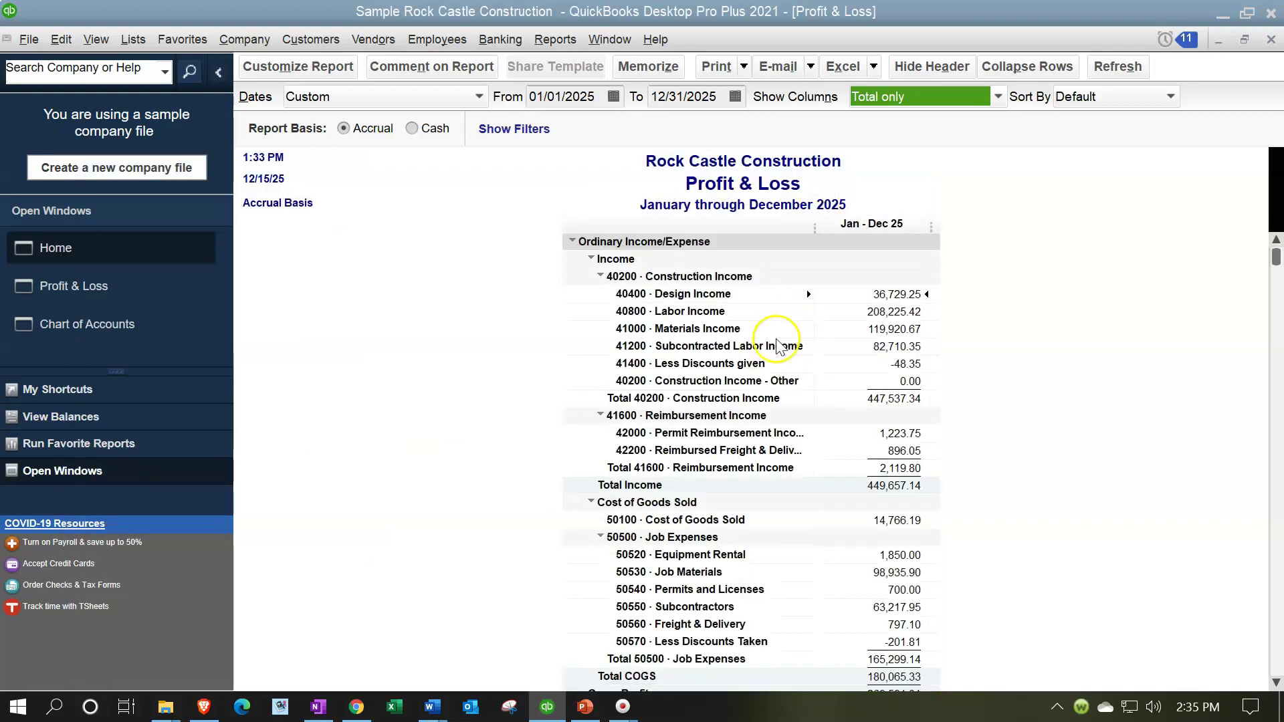
Step: Refresh the 2025 Profit & Loss without account numbers, review it, then bring Chart of Accounts forward
click(1120, 69)
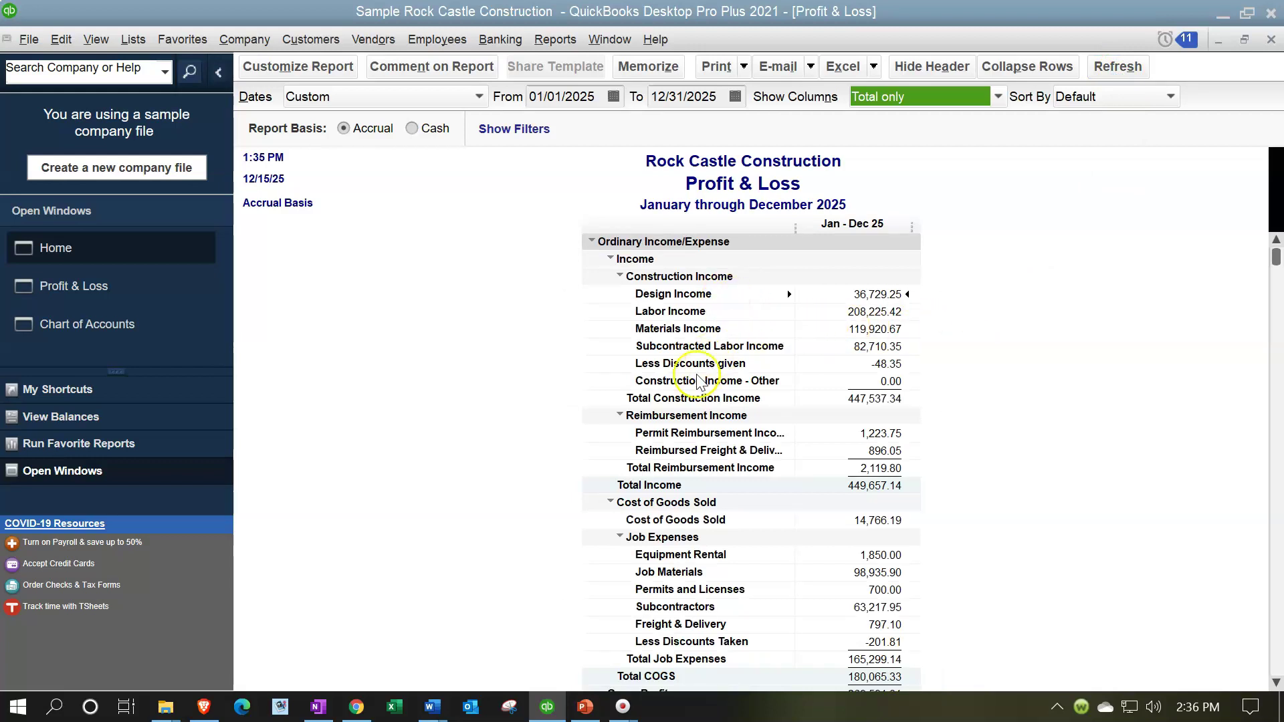
click(892, 386)
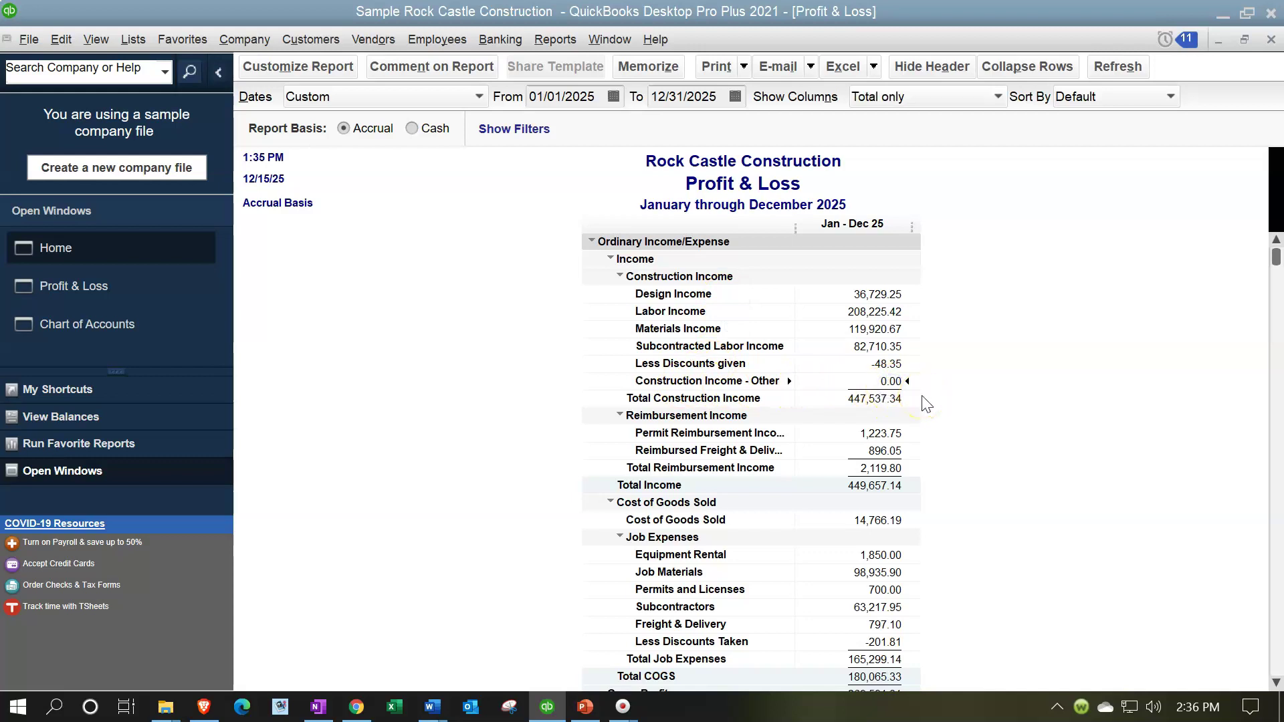
scroll(926, 404, down, 1)
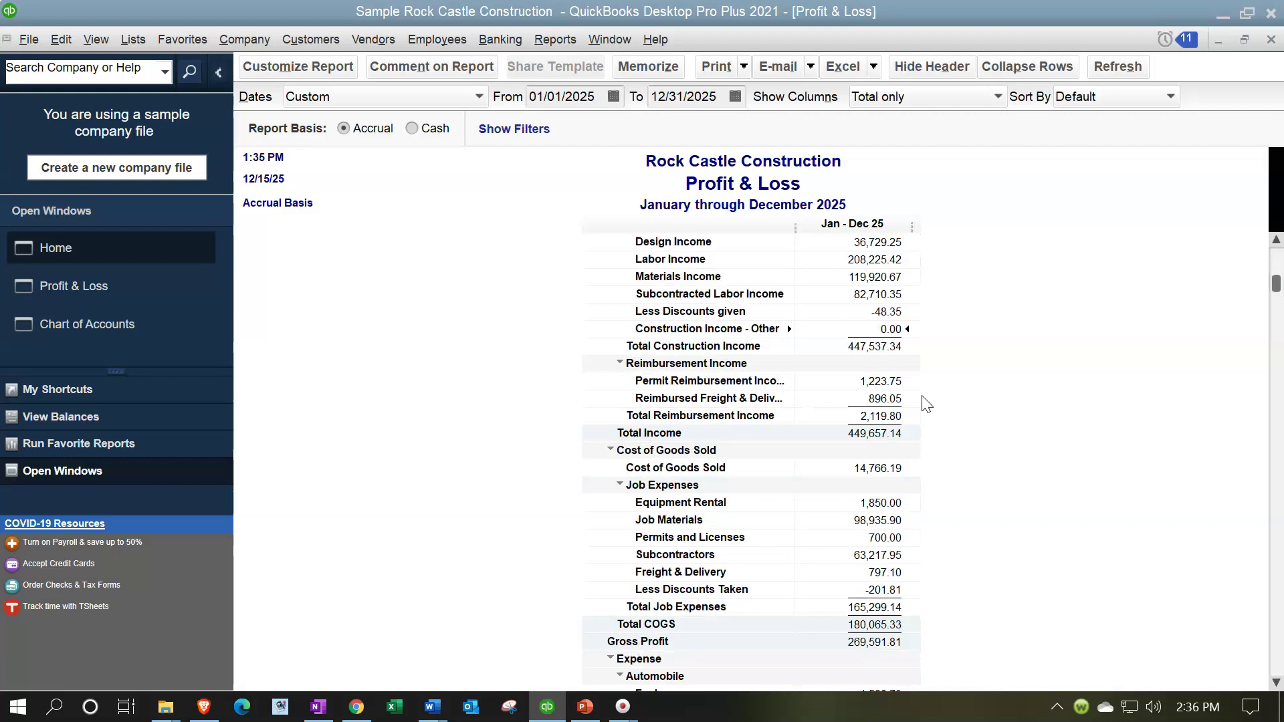
click(911, 386)
scroll(911, 386, down, 10)
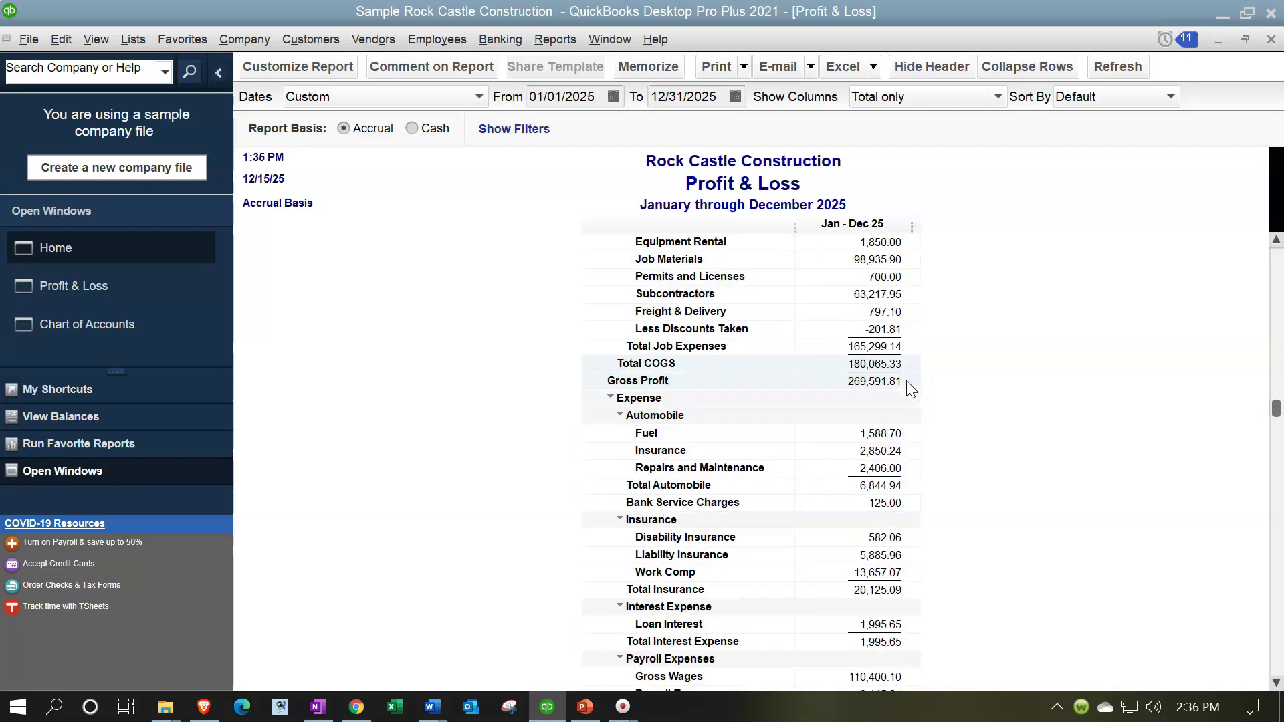
scroll(910, 388, down, 5)
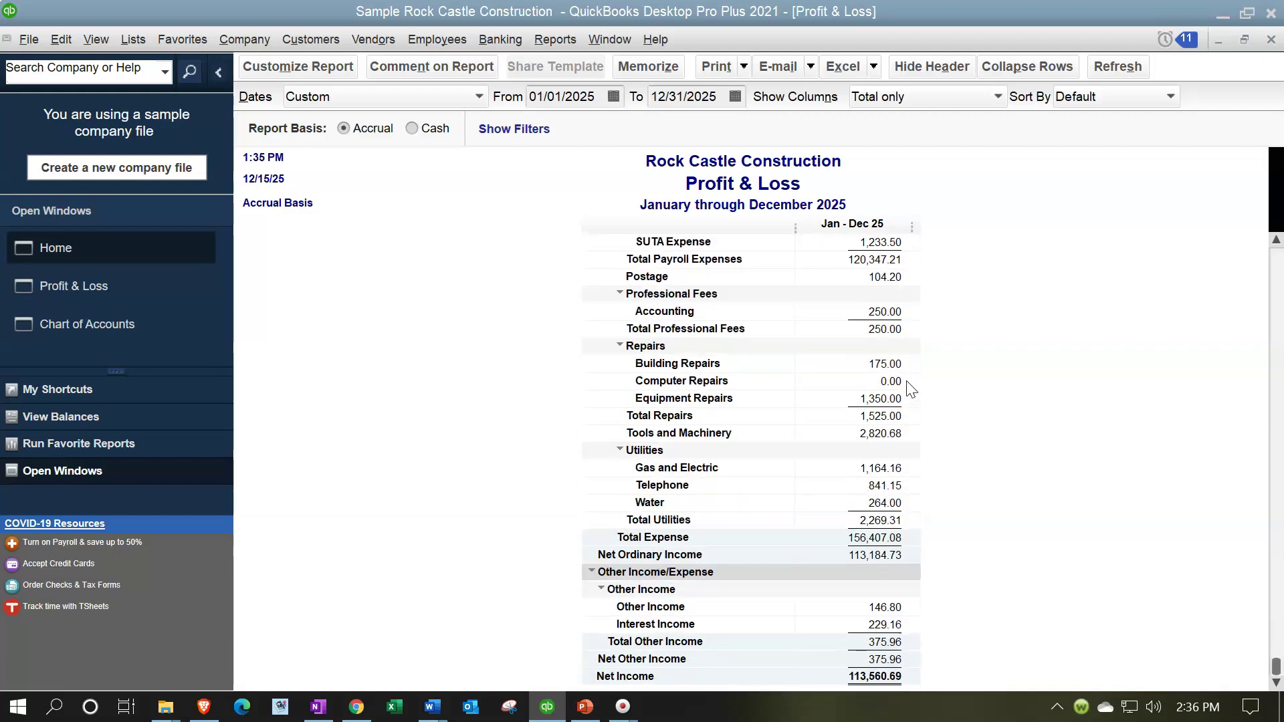
click(904, 410)
scroll(905, 409, up, 3)
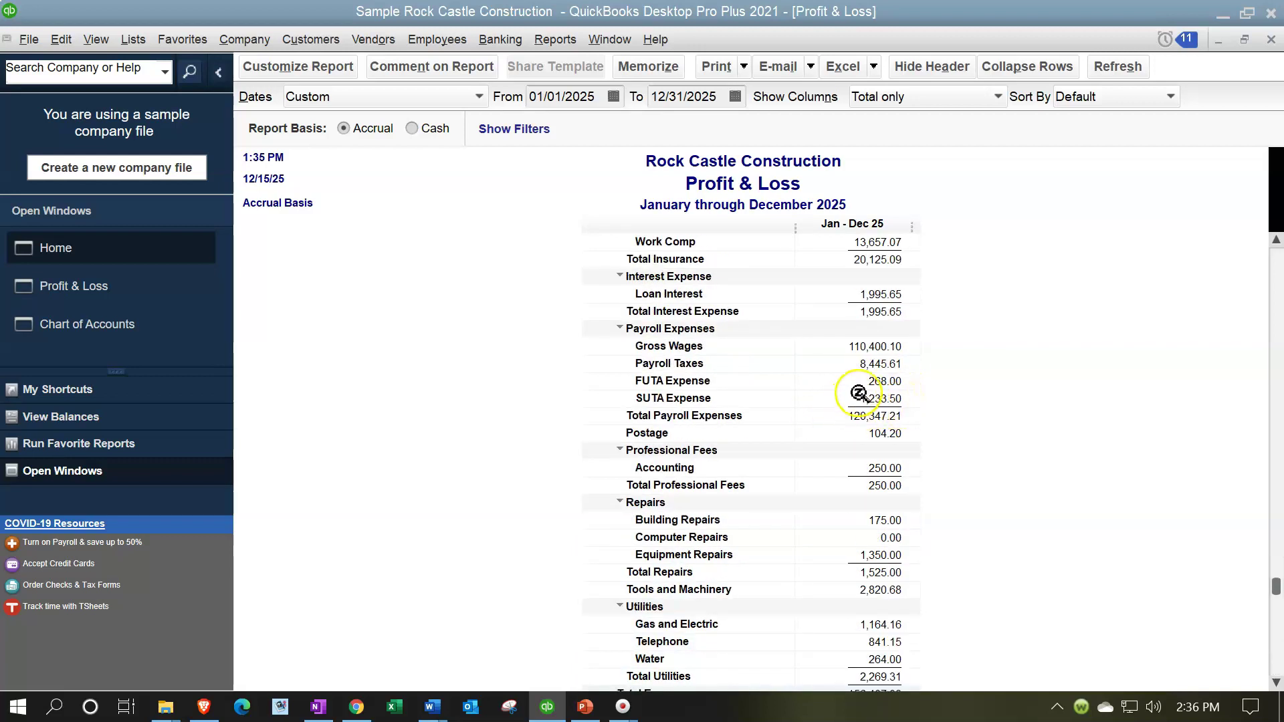
double_click(855, 439)
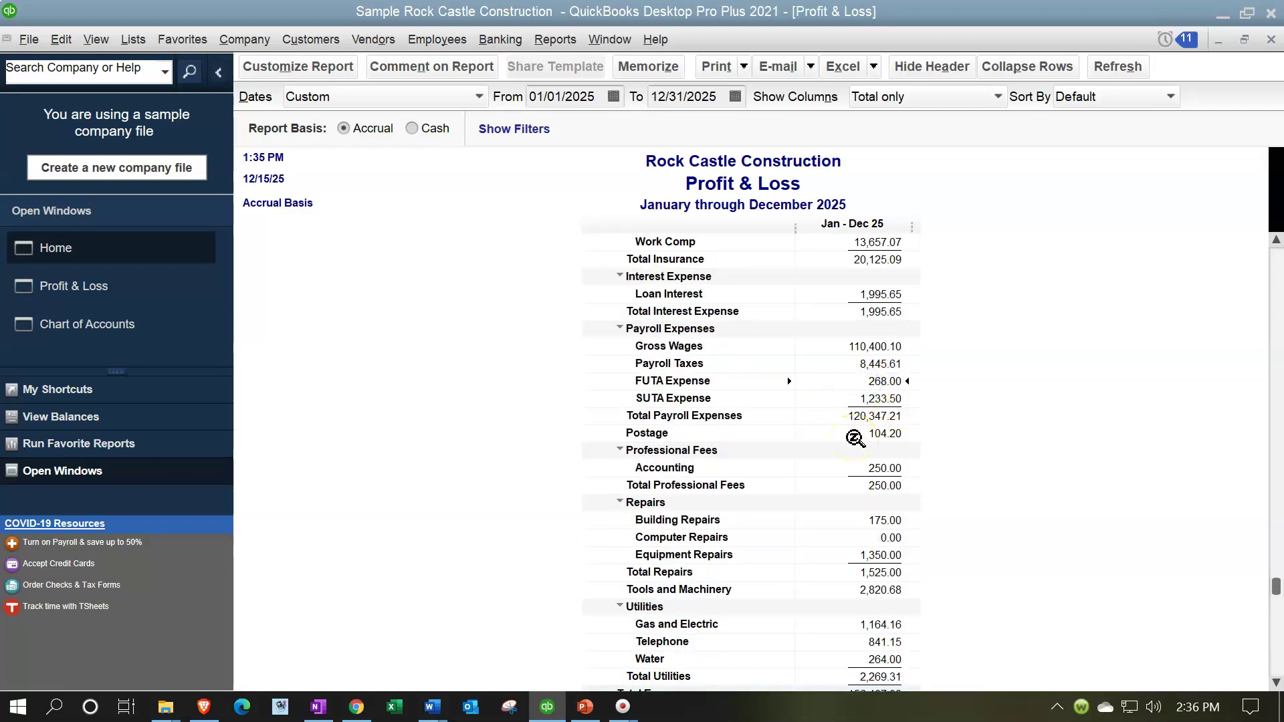
click(149, 330)
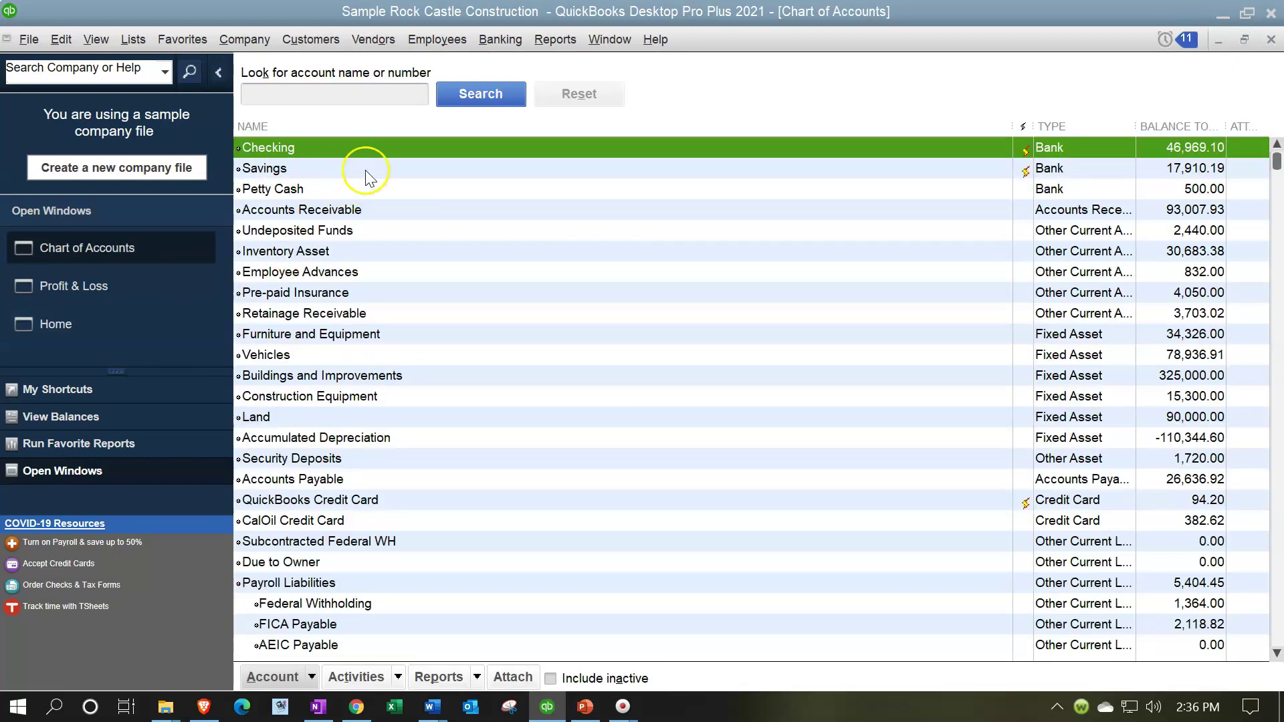
Step: Scroll the unnumbered account list (Checking 46,969.10, Savings 17,910.19) and open the Reports menu
scroll(451, 255, down, 4)
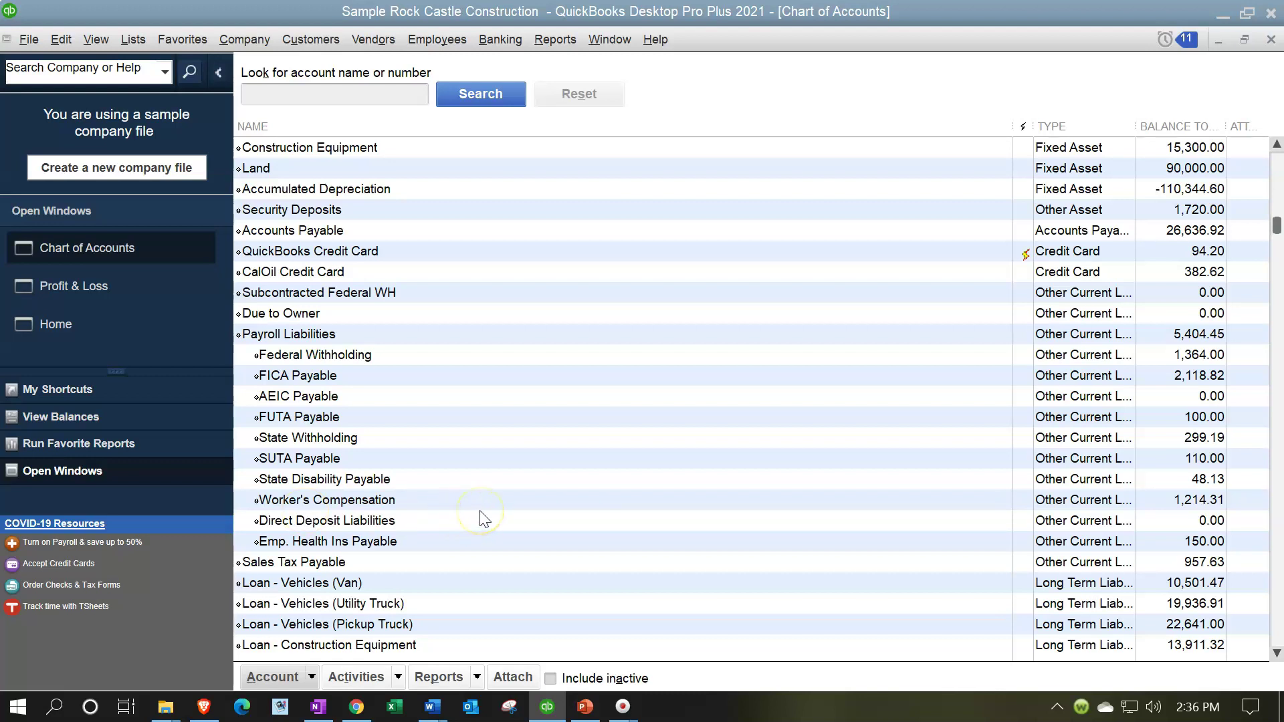
scroll(485, 519, up, 4)
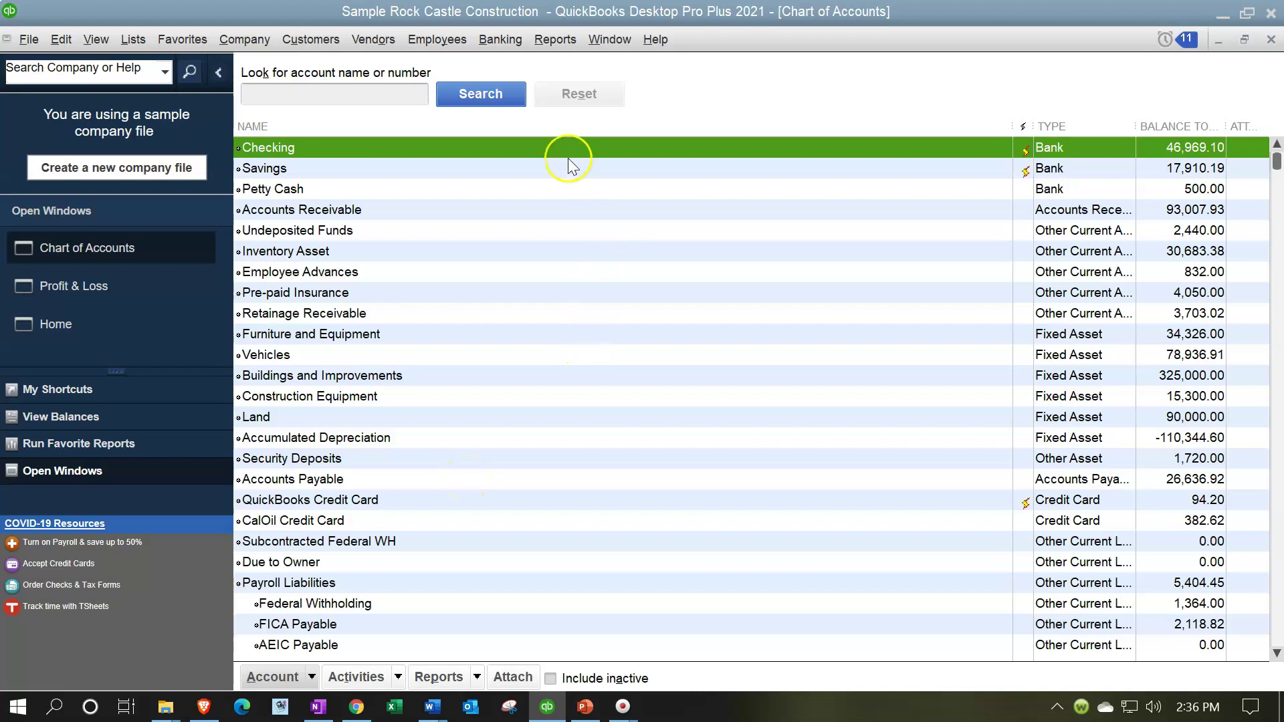
click(552, 41)
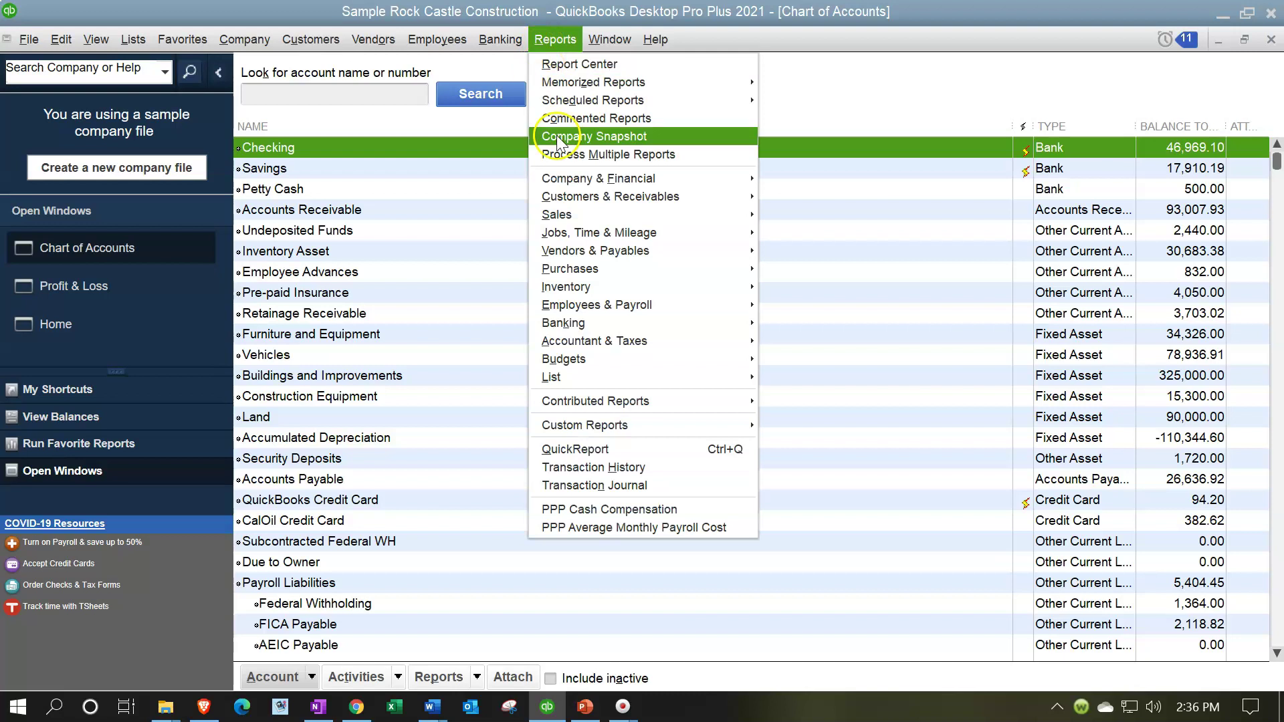
Step: Open Profit & Loss Standard for December 1–15, 2025 and scroll through it (Total Income 51,241.16)
mouse_move(568, 179)
click(796, 184)
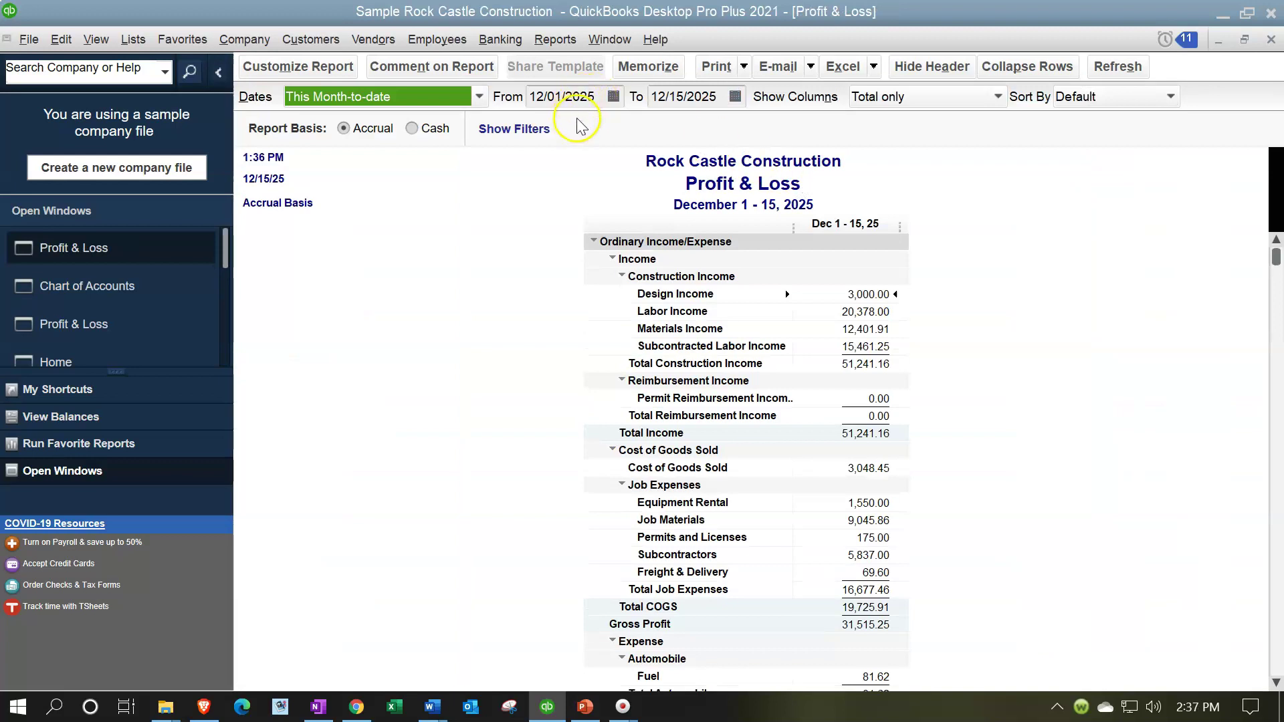
scroll(521, 279, down, 1)
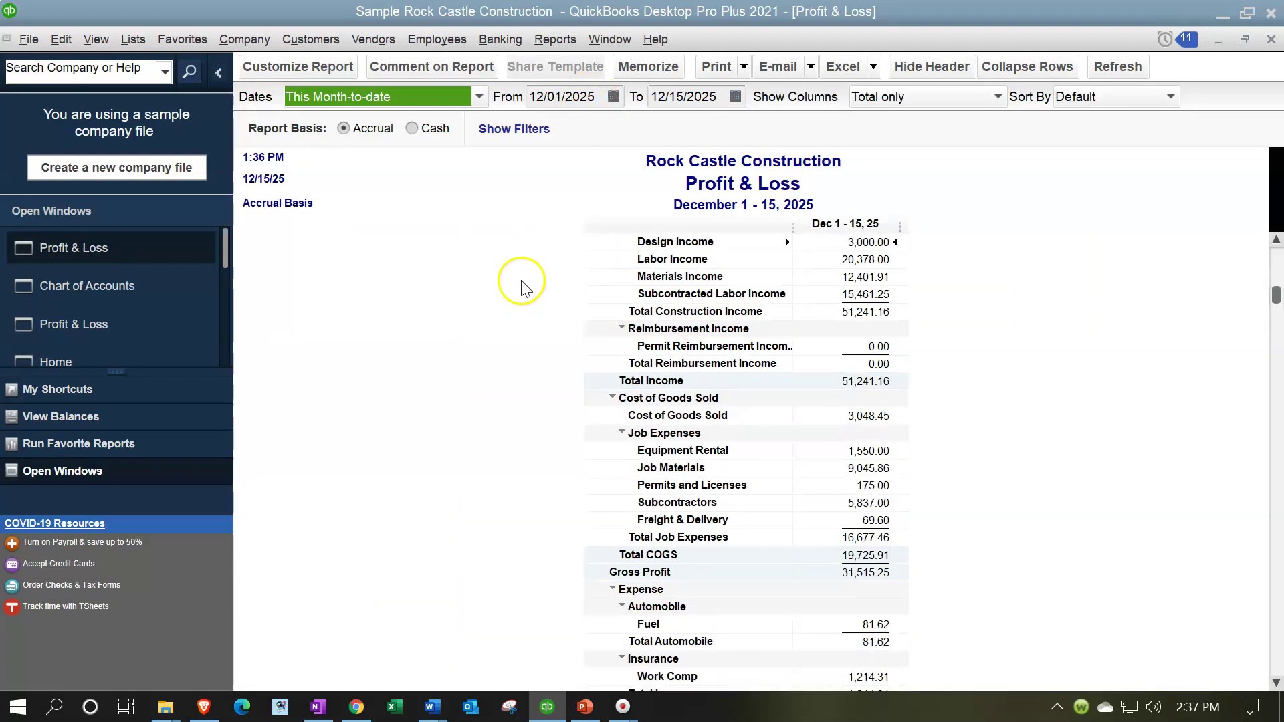
scroll(639, 340, up, 1)
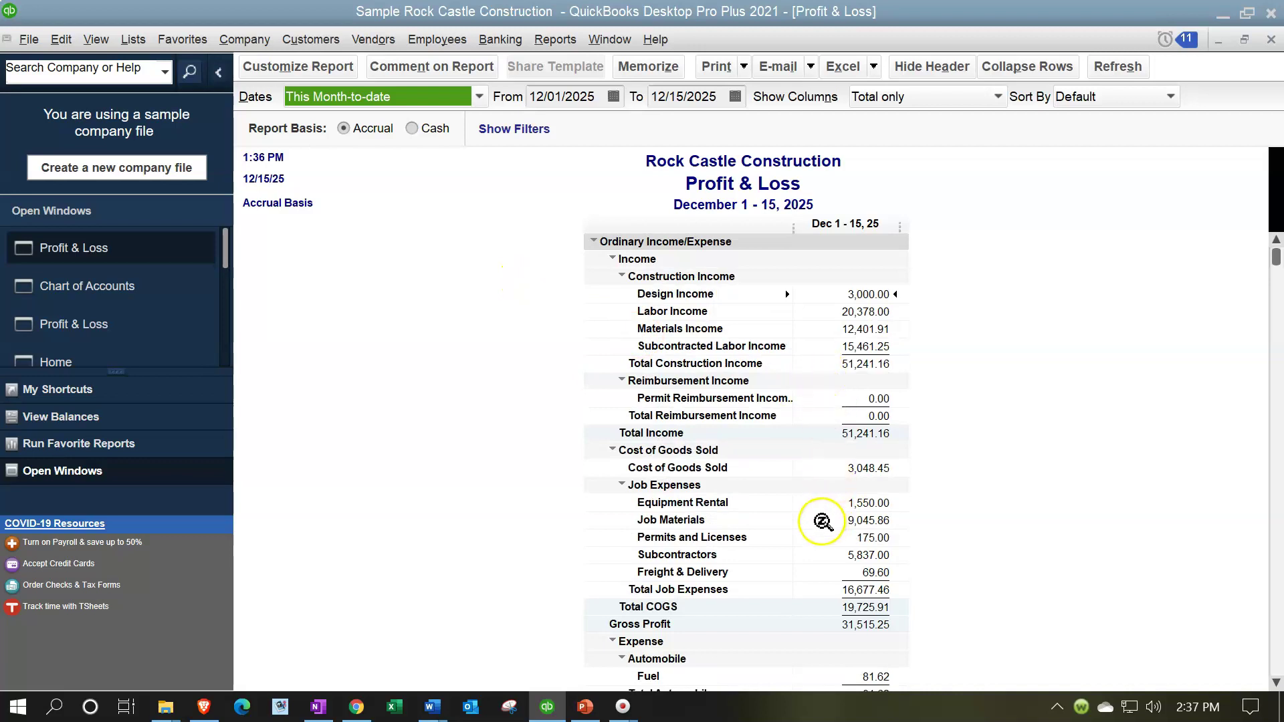
scroll(816, 508, down, 10)
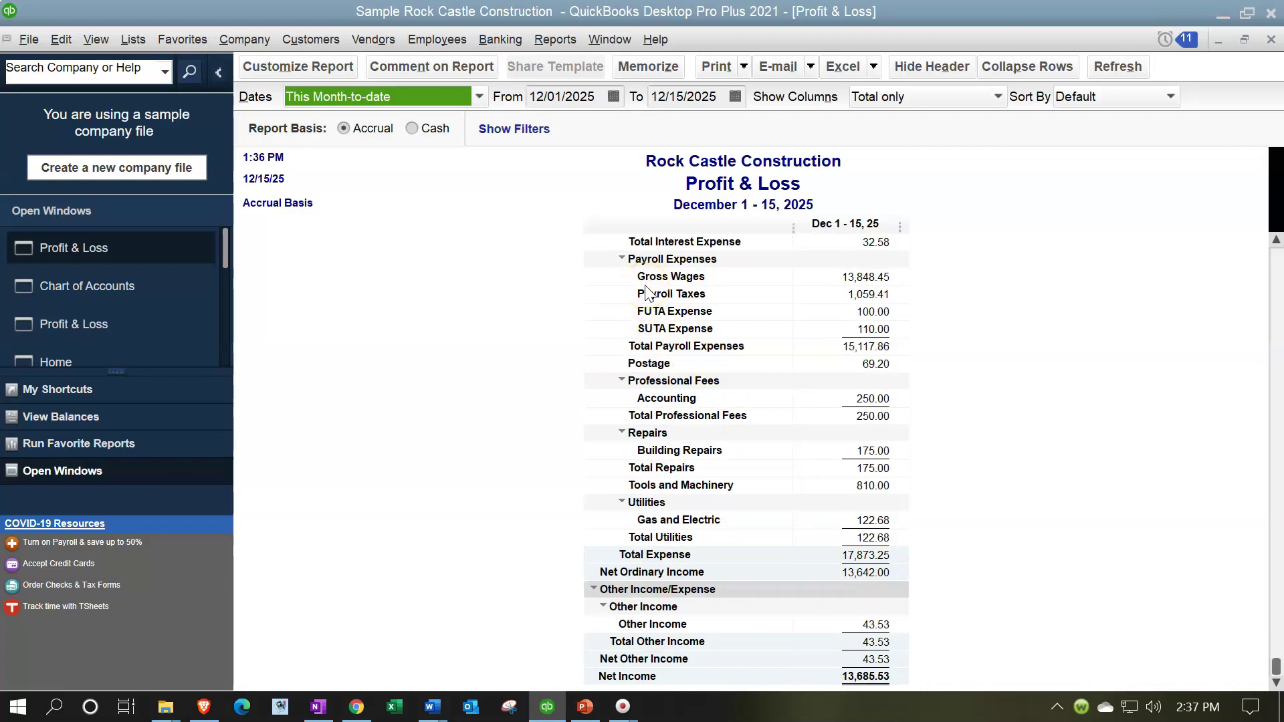
scroll(426, 448, up, 10)
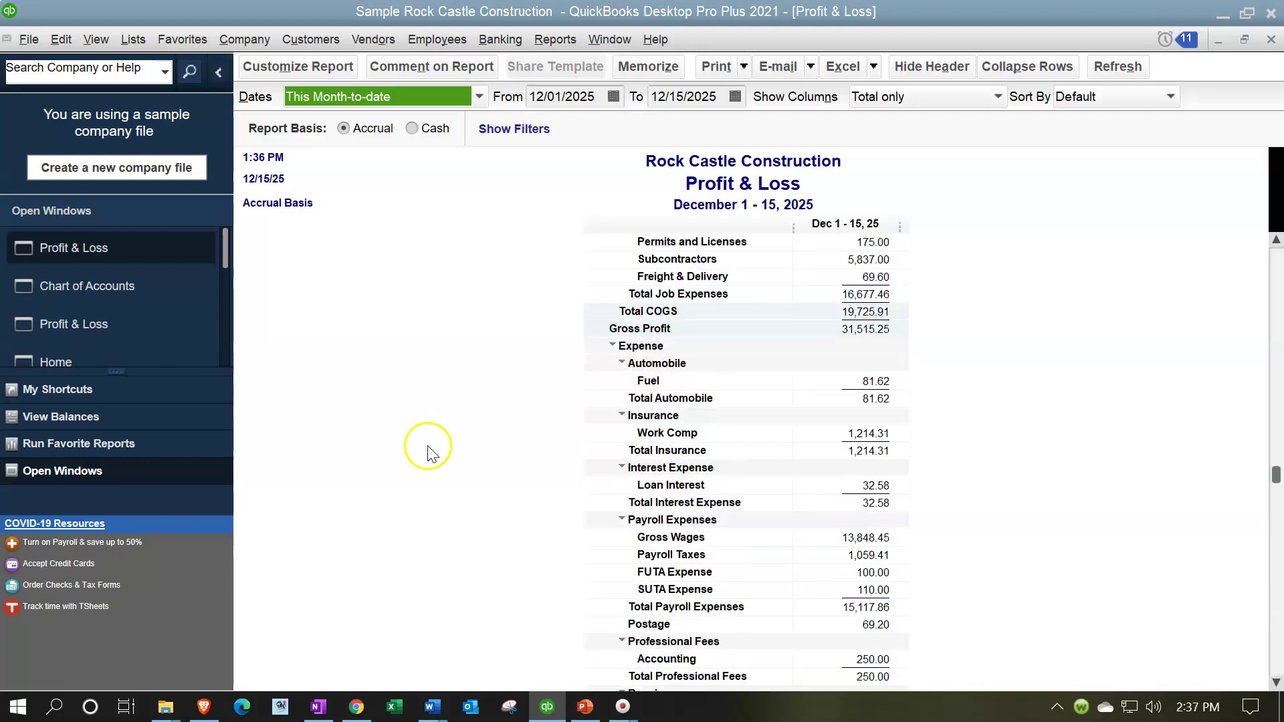
scroll(428, 448, up, 1)
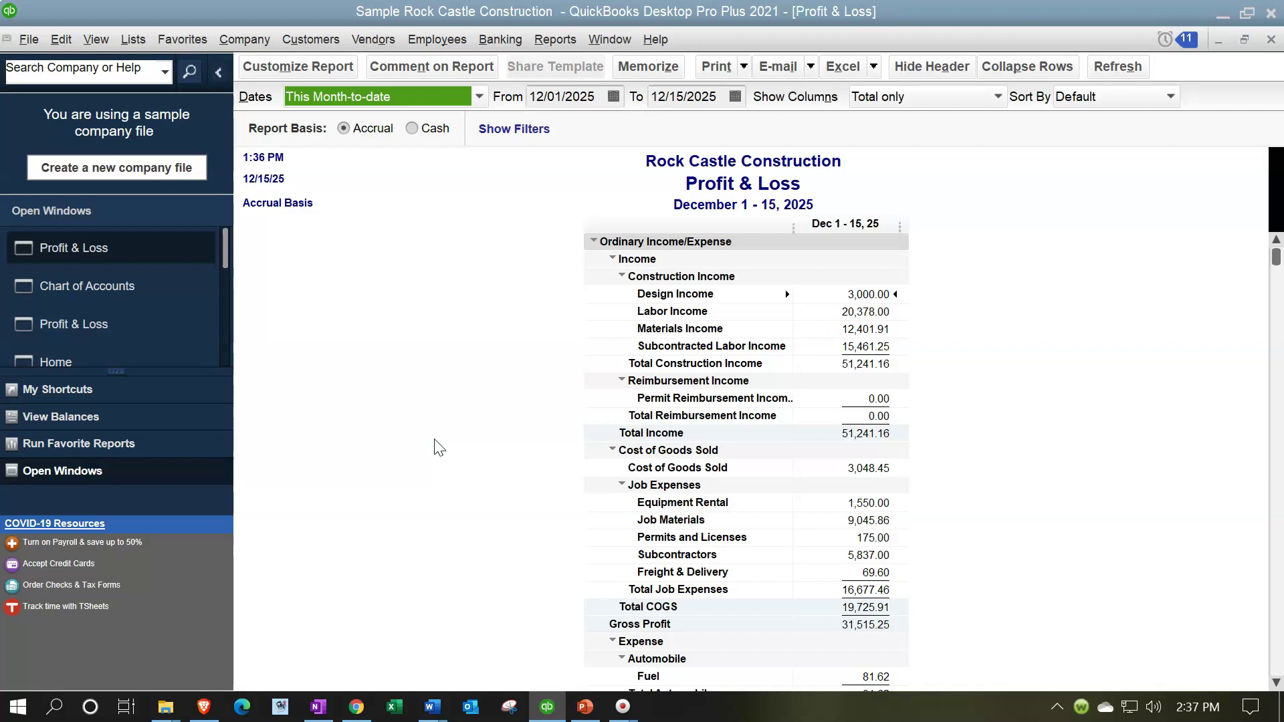
Step: Check Use account numbers in Accounting preferences and refresh the report to show 40400 Design Income
click(61, 40)
click(144, 302)
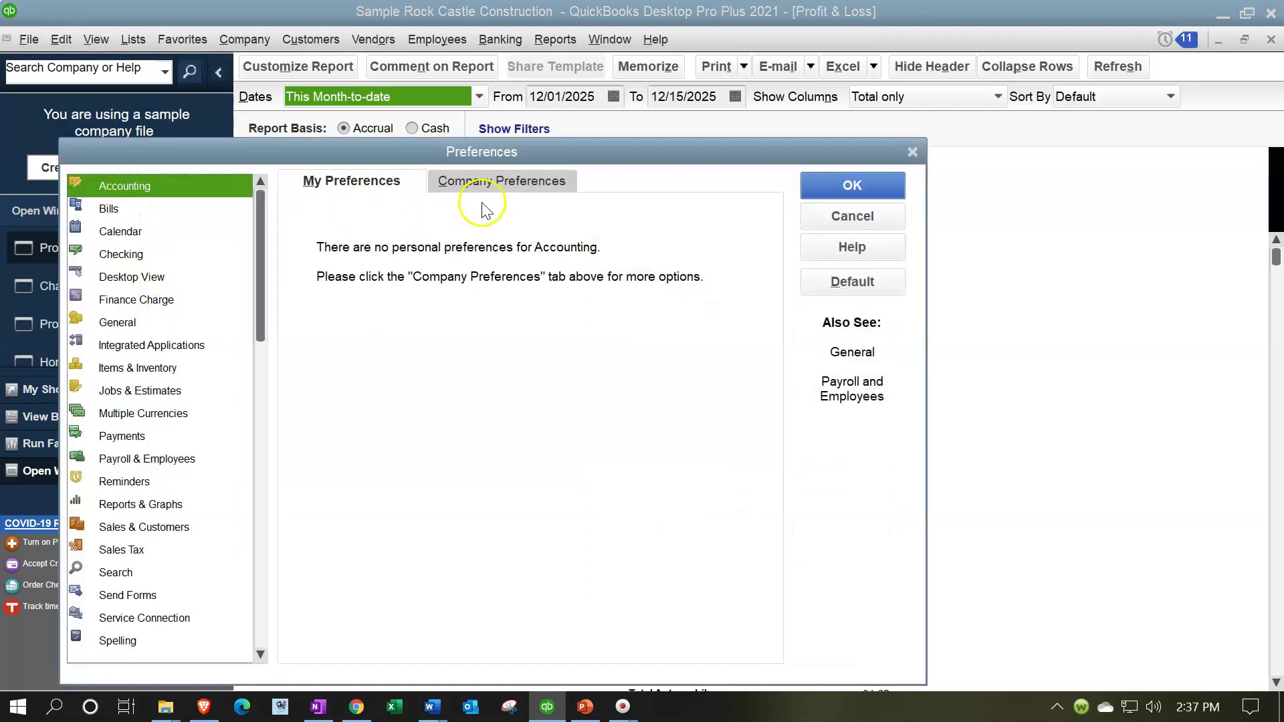
click(508, 182)
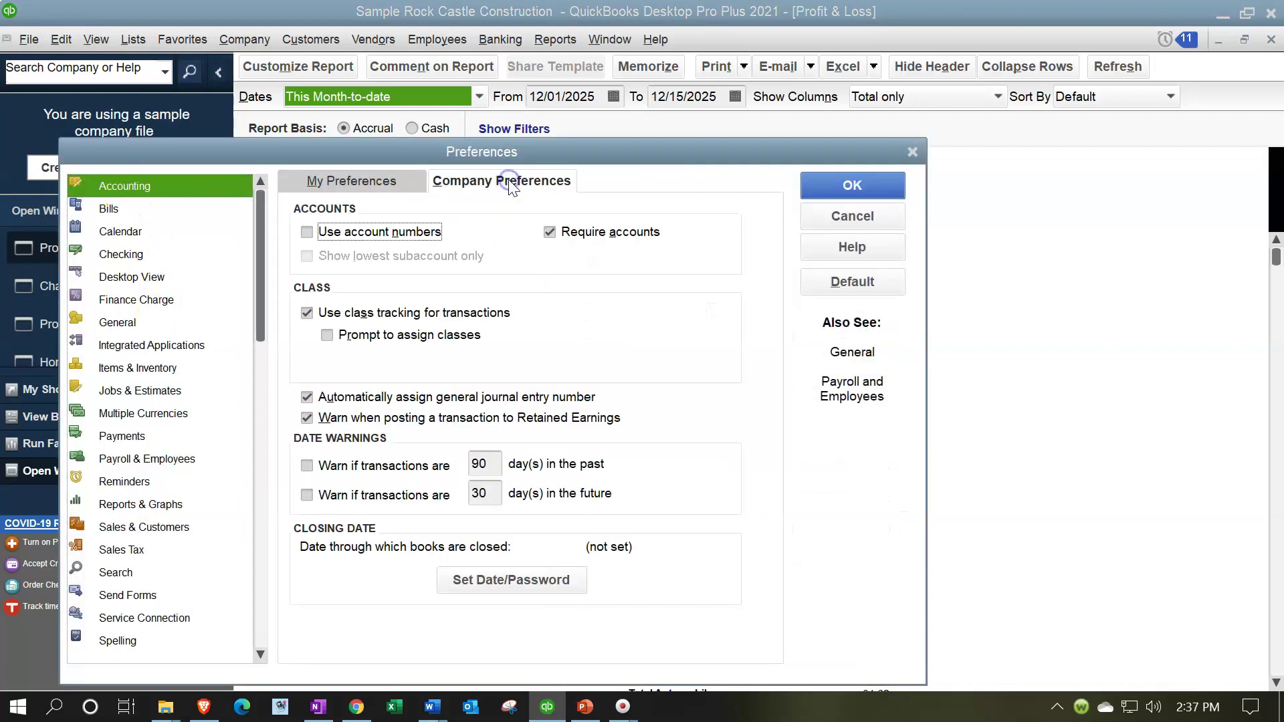
click(308, 232)
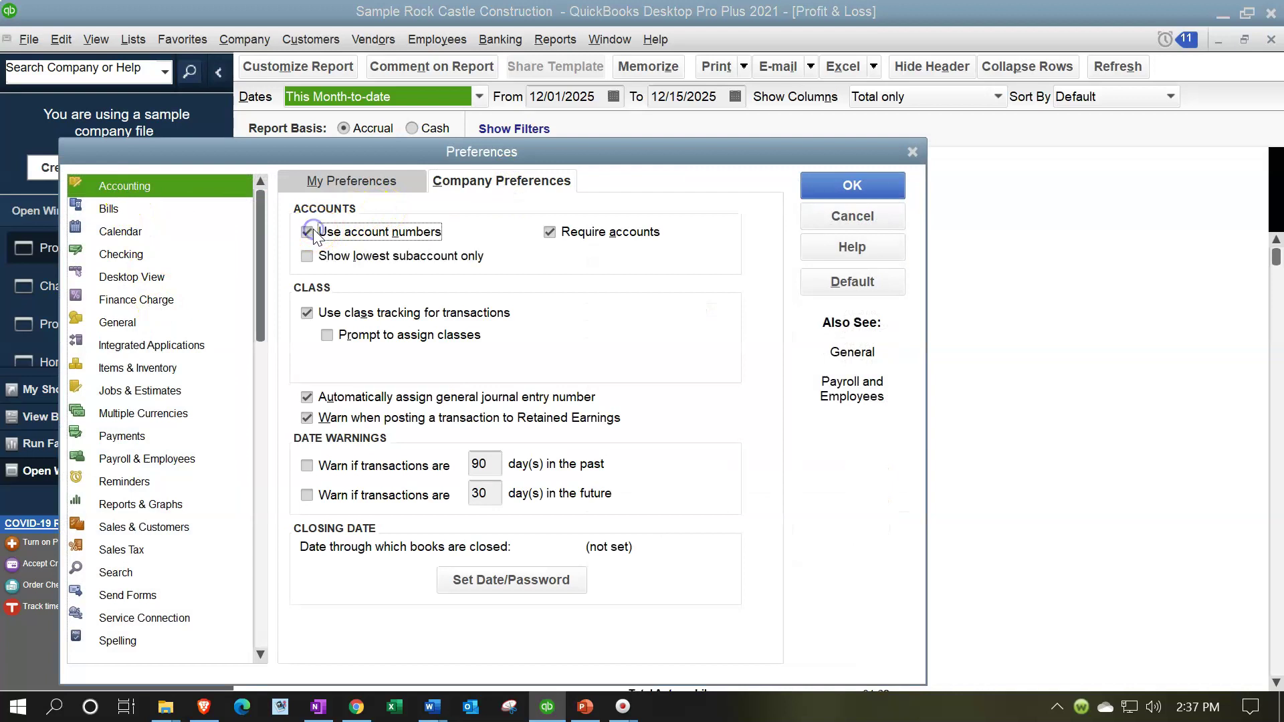
click(825, 190)
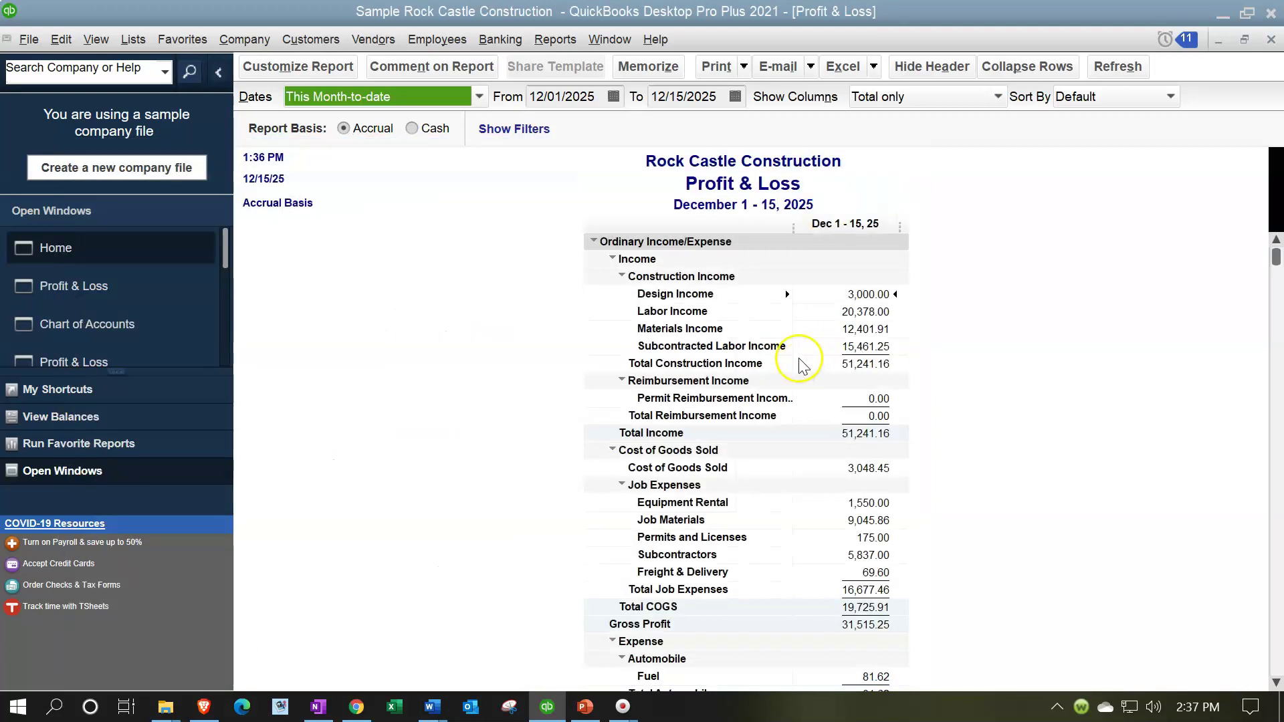
click(1127, 68)
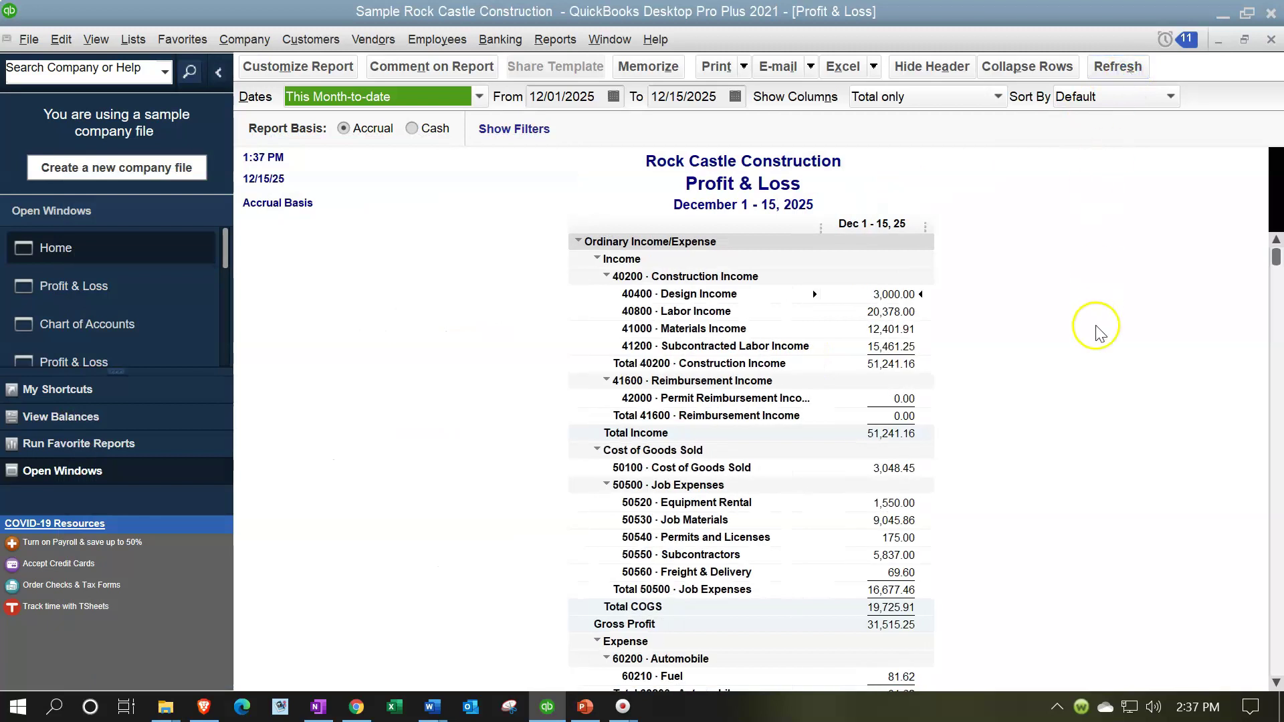
scroll(1095, 332, down, 1)
scroll(1096, 333, down, 3)
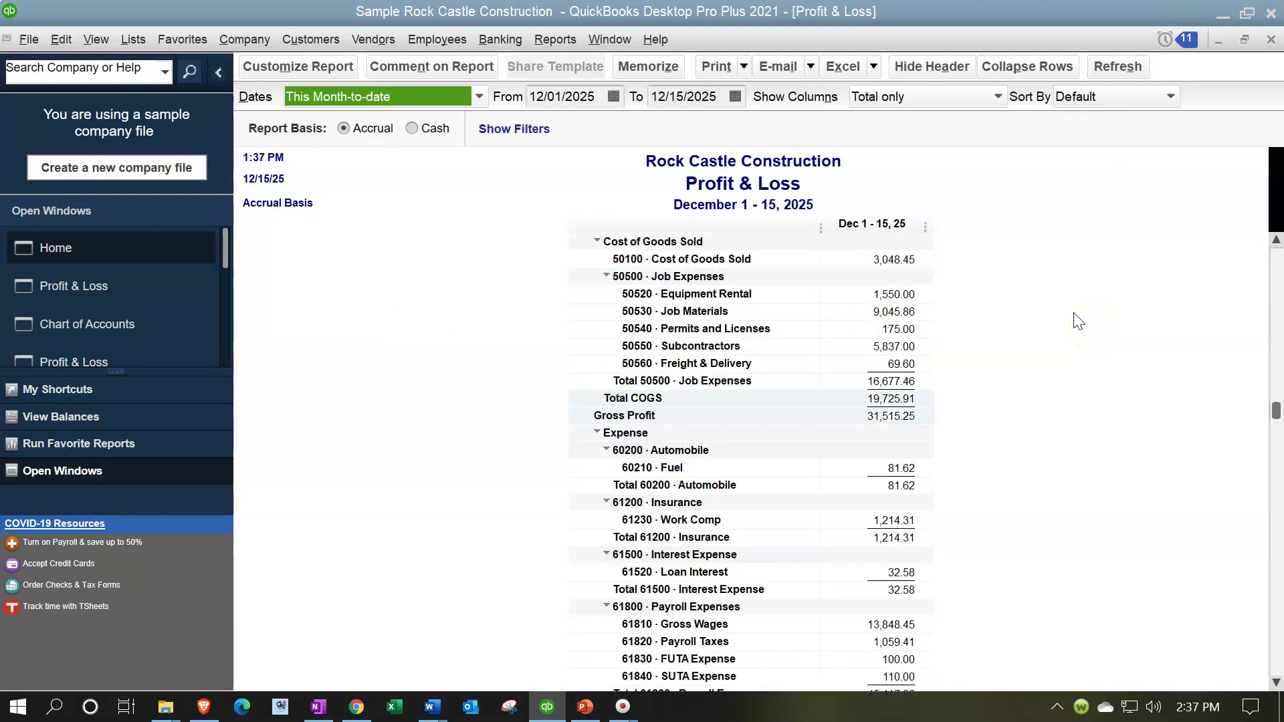